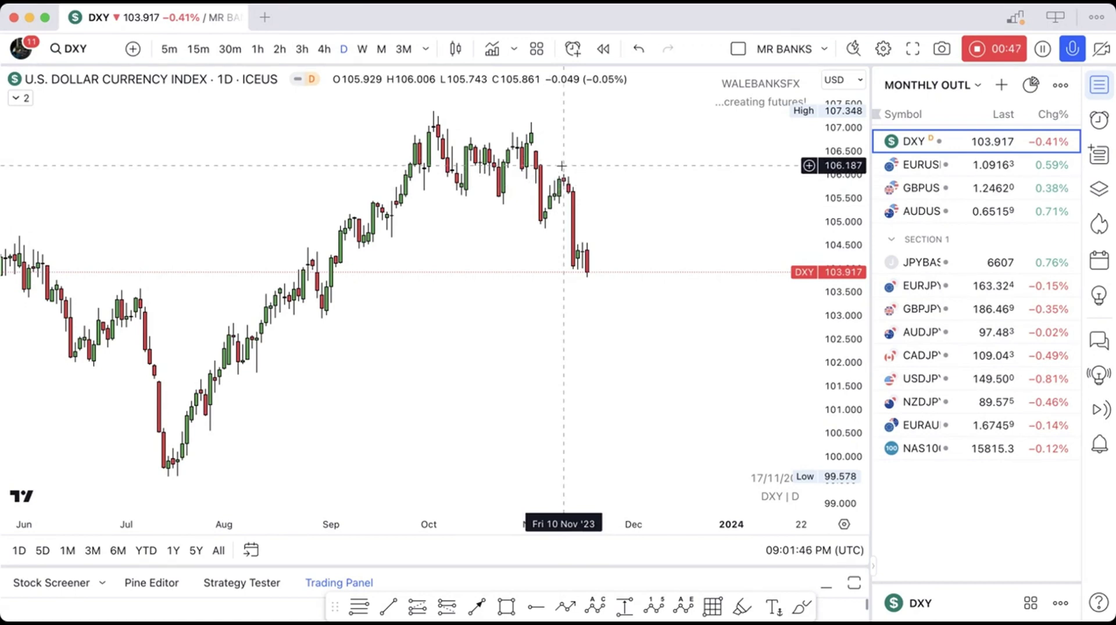
- Zoom into the daily DXY candles and draw an arrowed horizontal line from the late-October low near 105.4
mouse_move(481, 348)
left_mouse_down()
mouse_move(432, 351)
mouse_move(487, 351)
left_mouse_up()
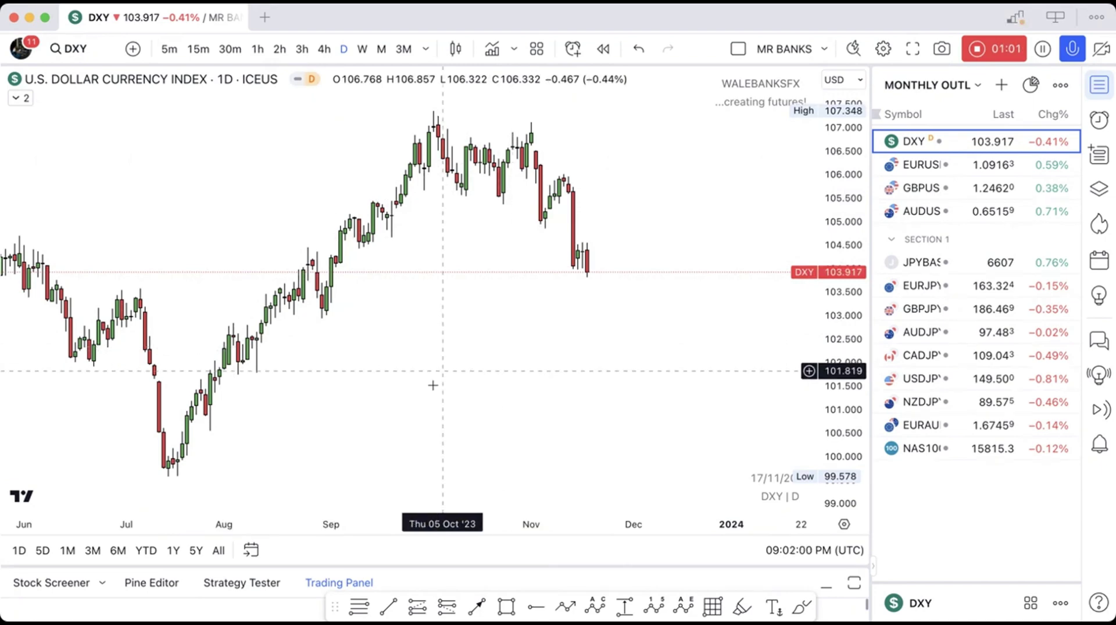
left_click(393, 481)
left_click(394, 482)
left_click(393, 481)
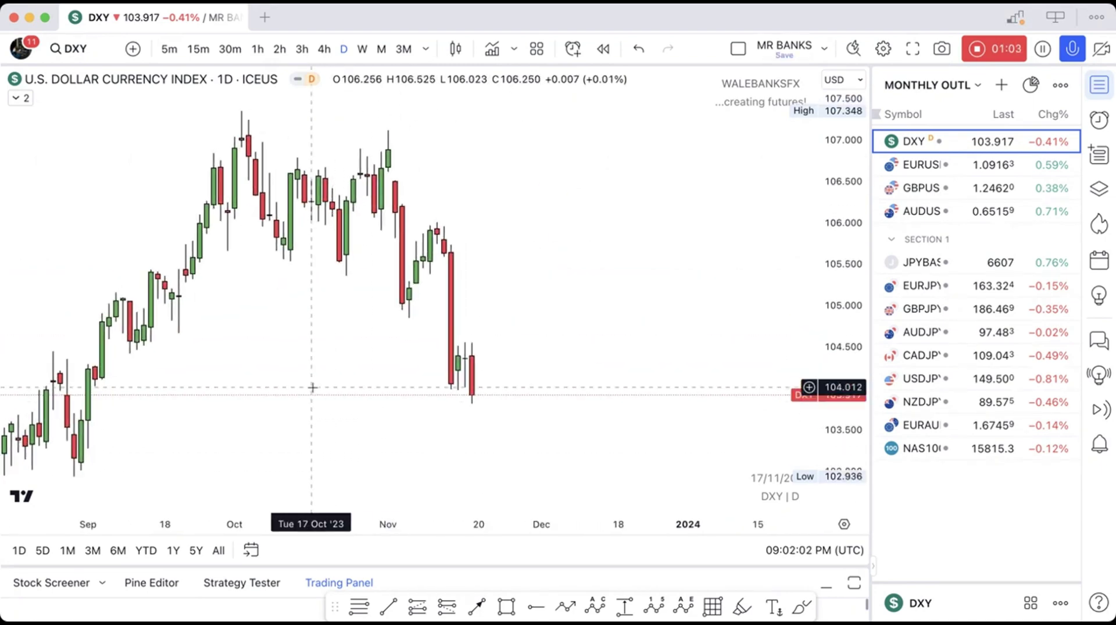
scroll(313, 387, "left", 5)
scroll(490, 256, "right", 3)
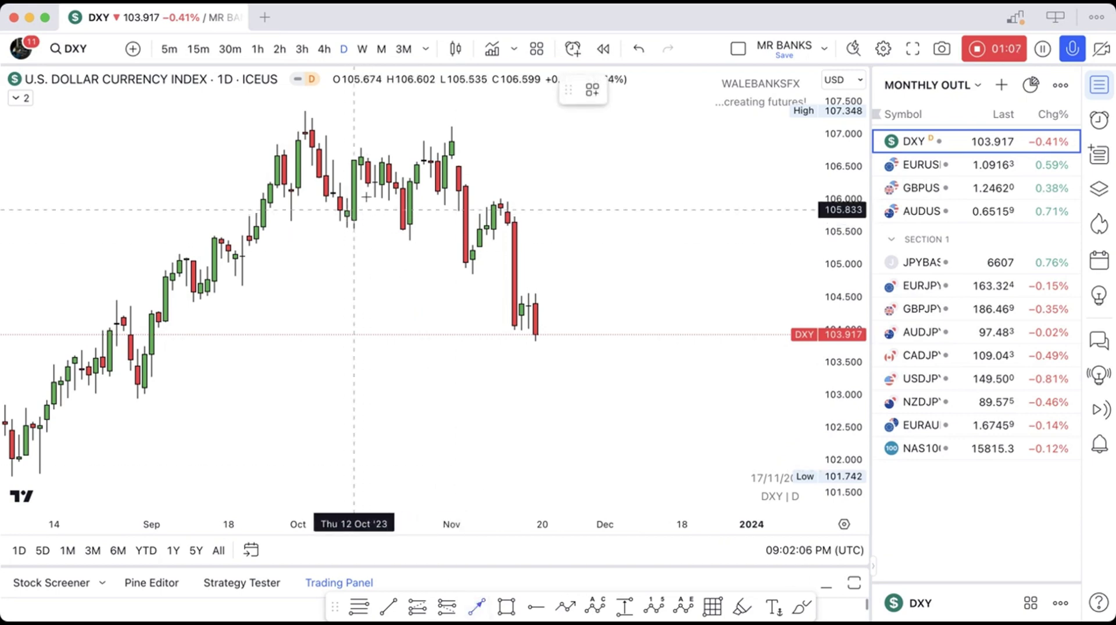
left_click(410, 240)
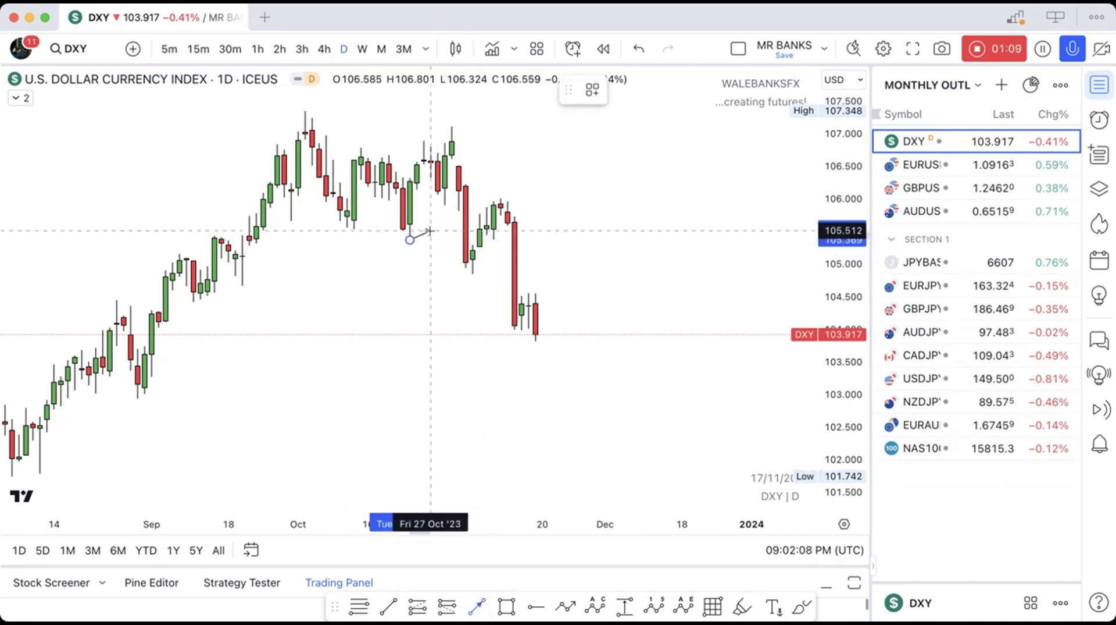
left_click(465, 239)
left_click(412, 277)
- Draw a second arrowed horizontal line from the early-November low near 104.85
left_click_drag(411, 277, 392, 277)
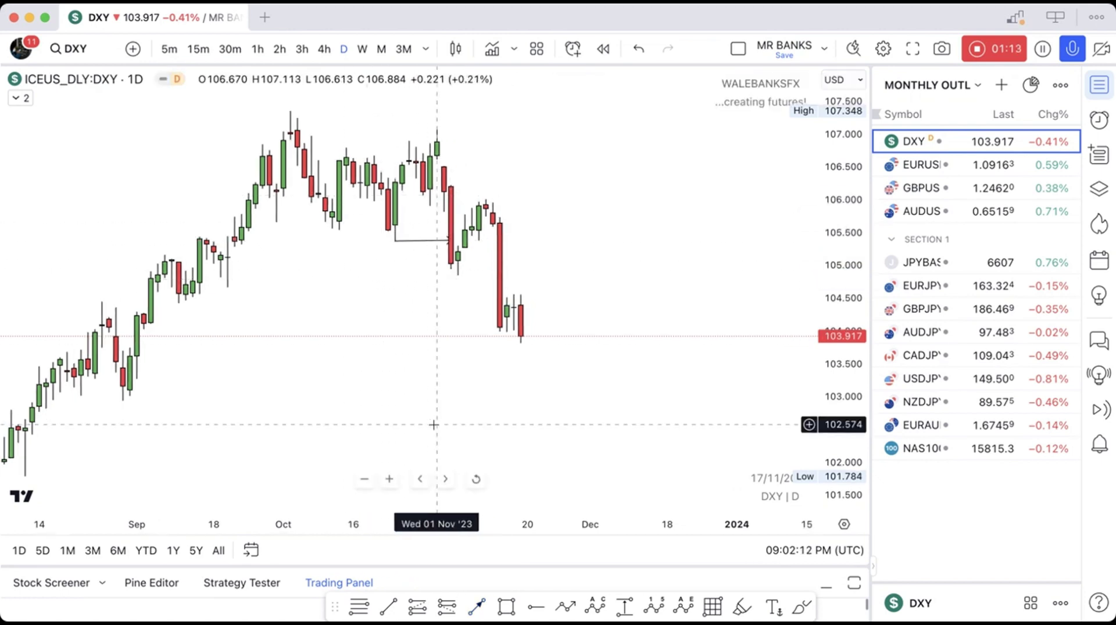
left_click(476, 606)
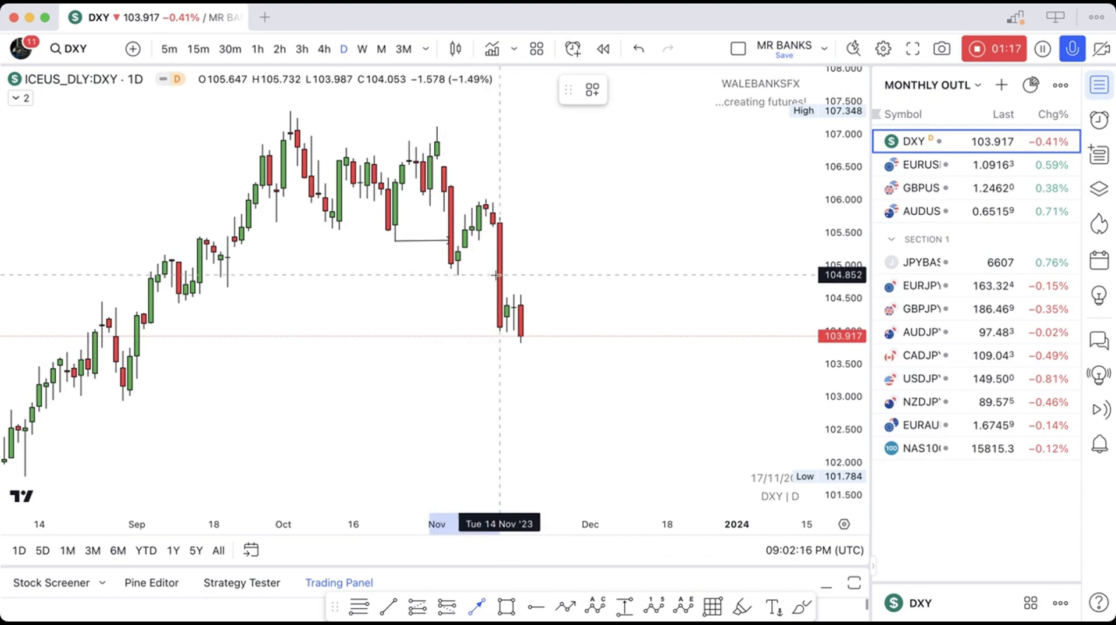
left_click(429, 274)
left_click(493, 275)
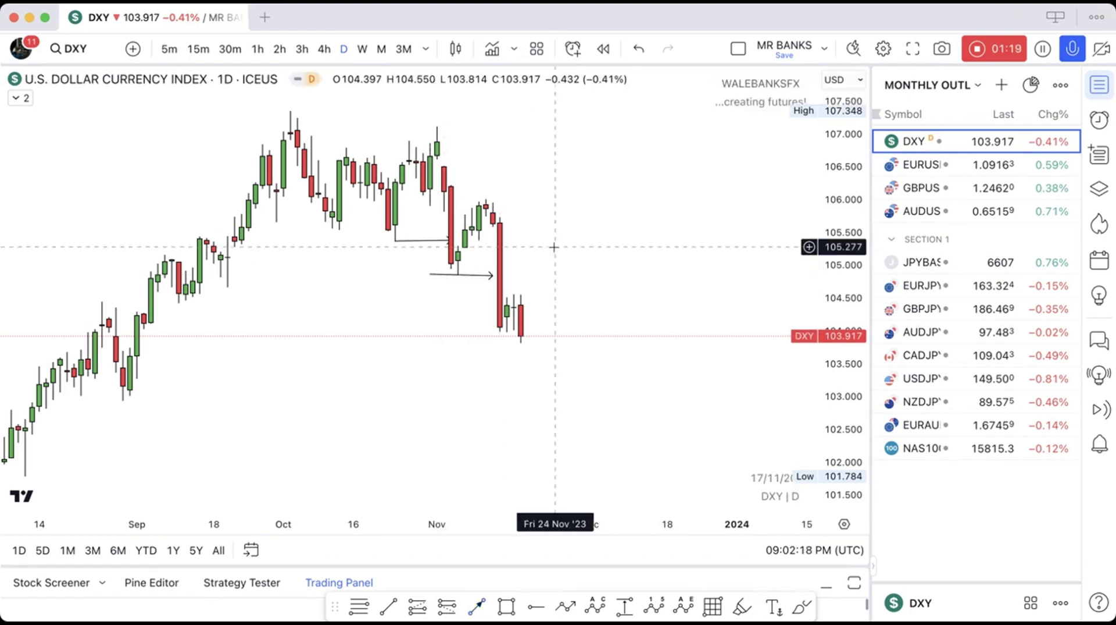
left_click_drag(429, 273, 446, 275)
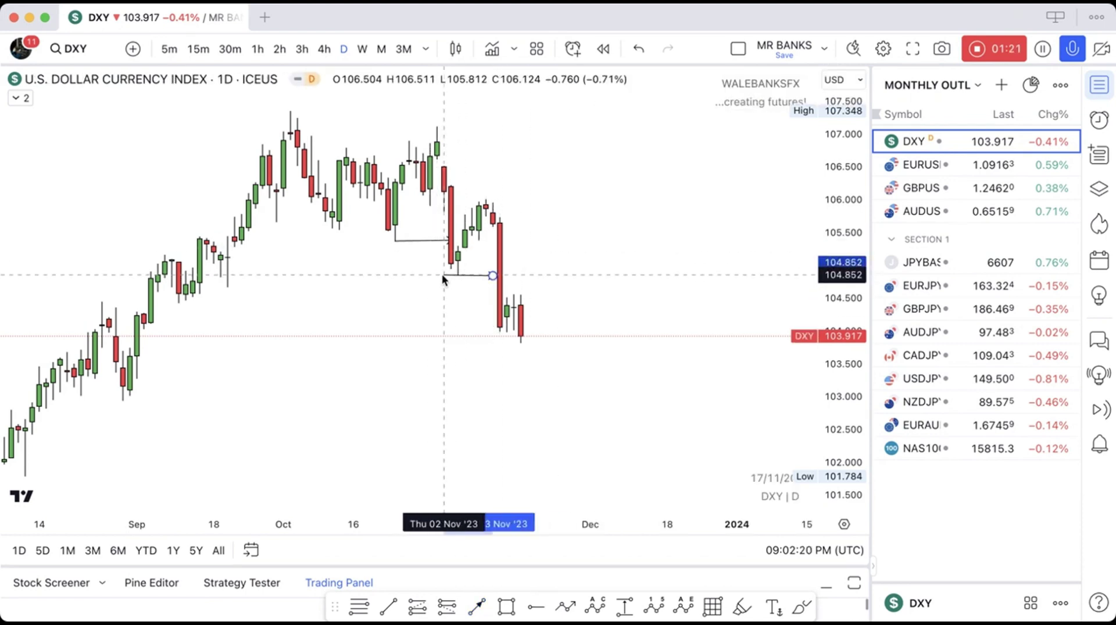
left_click(578, 232)
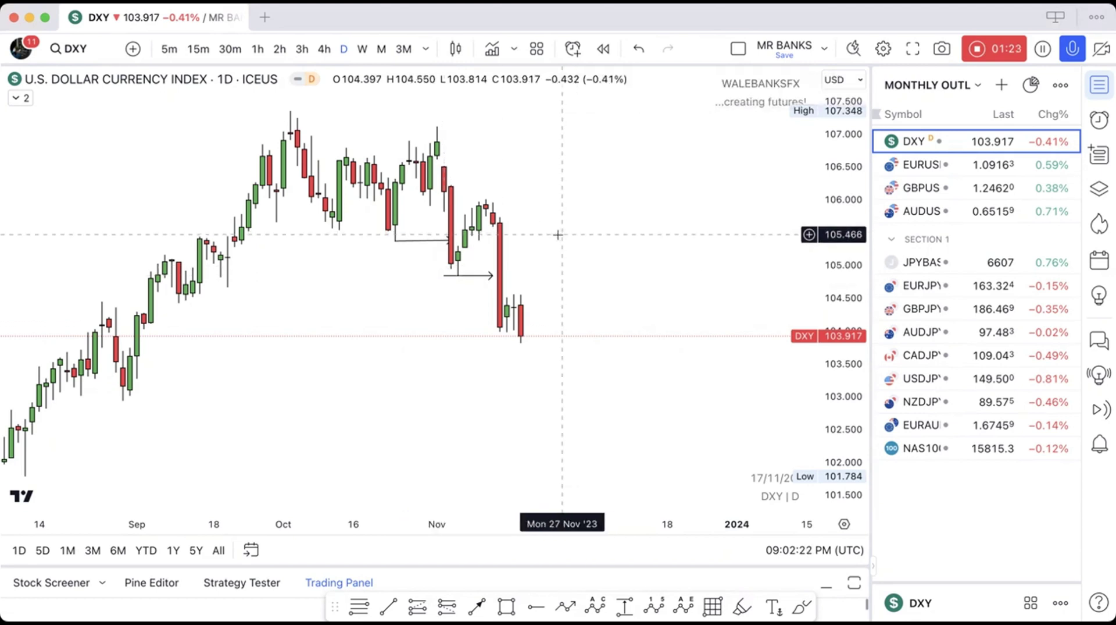
- Switch DXY to 1-hour candles, zoom out, and extend the lower arrow line to mid-November
left_click(256, 49)
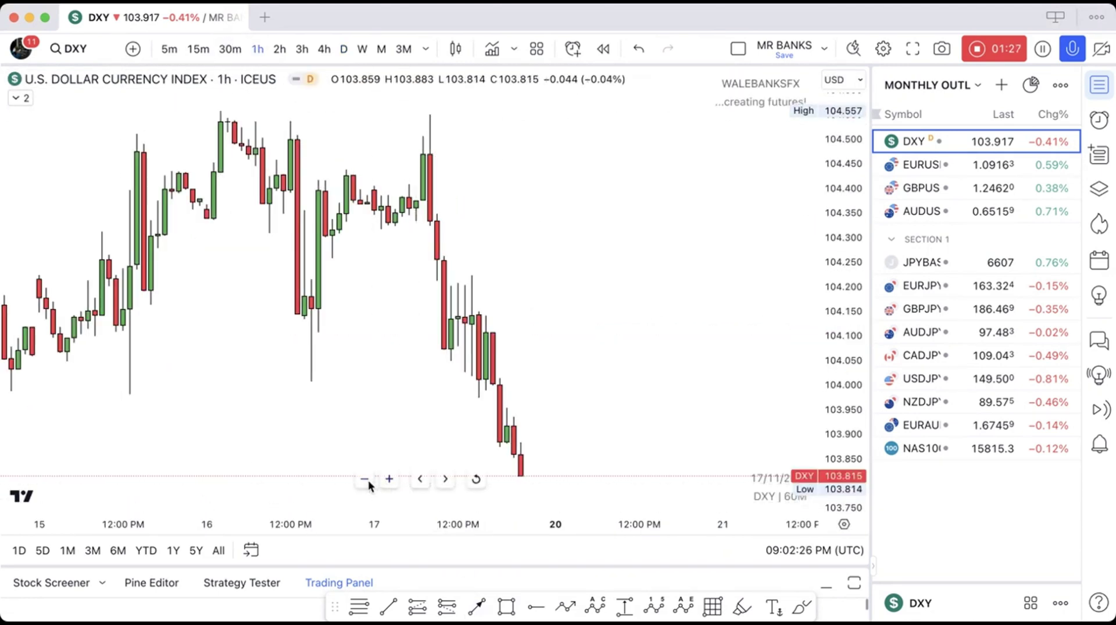
left_click(367, 478)
left_click(367, 478)
left_click(367, 479)
left_click(367, 478)
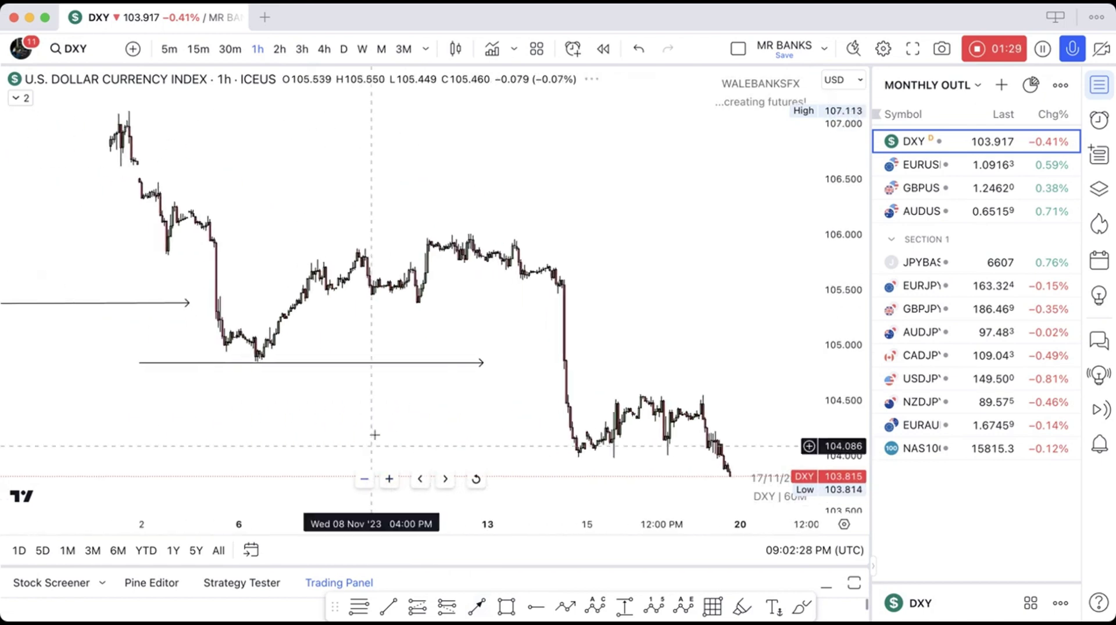
left_click_drag(481, 363, 570, 362)
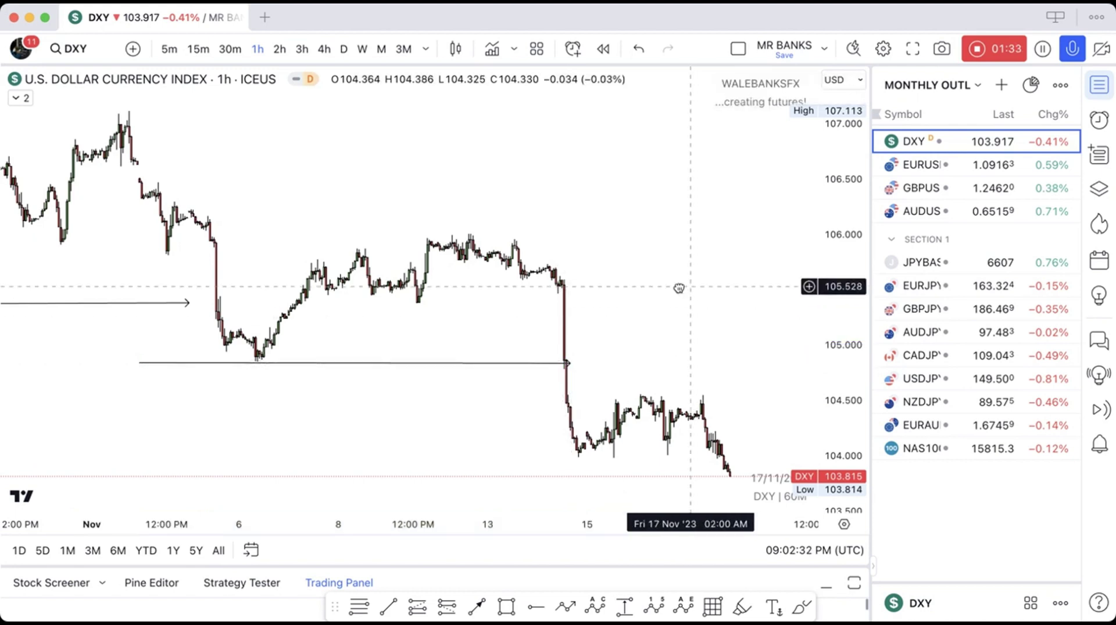
scroll(693, 286, "right", 3)
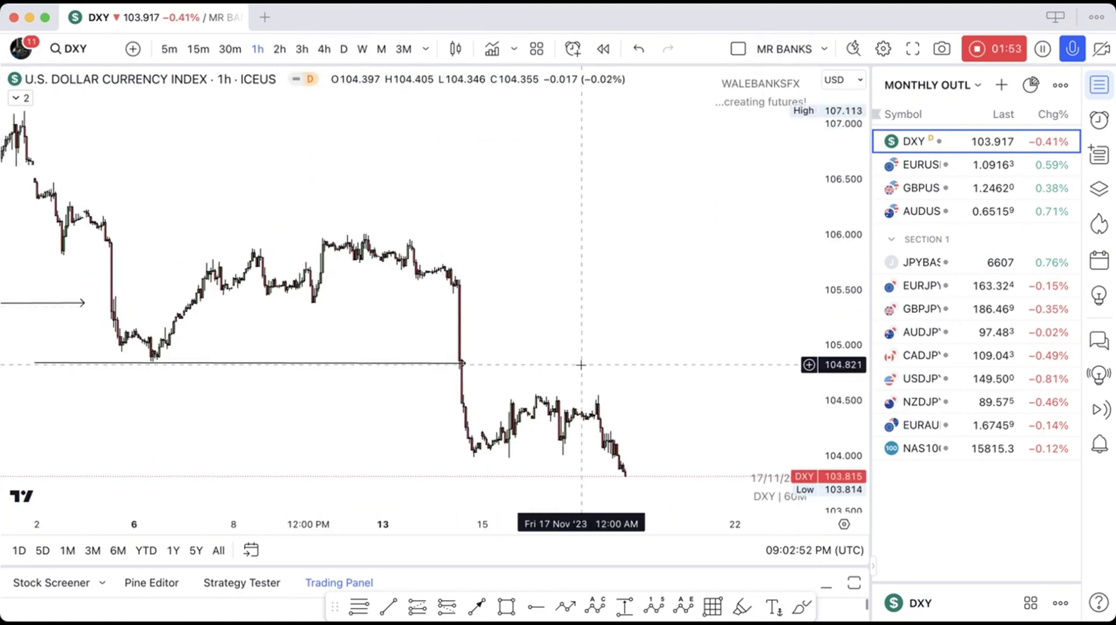
- Draw a projected path from the latest low rising to about 105.2, then falling below 103
left_click(389, 607)
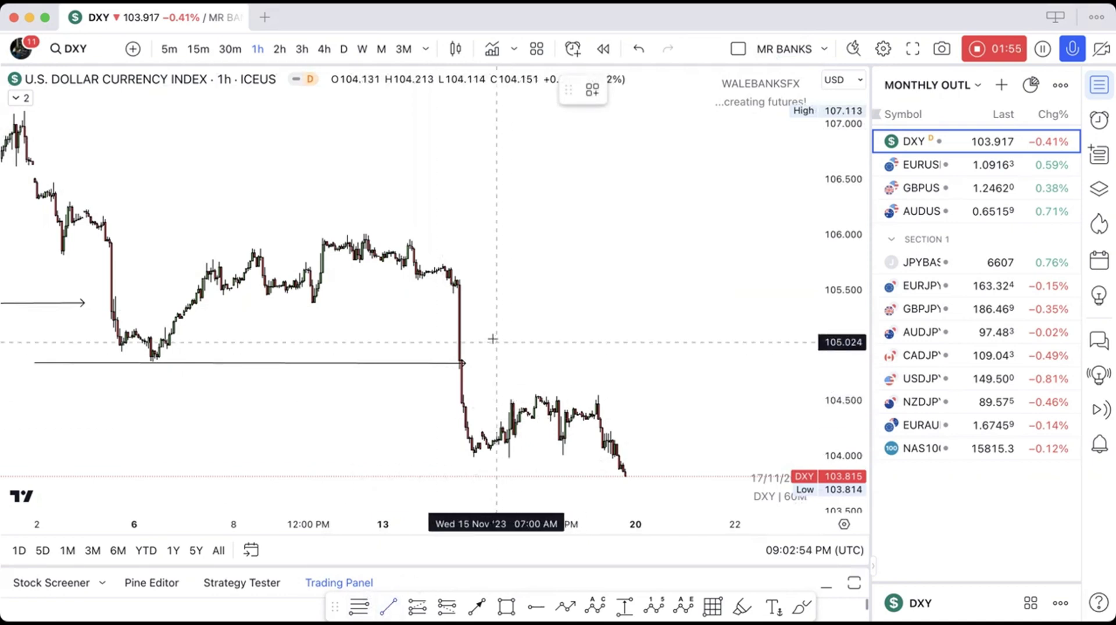
left_click(568, 608)
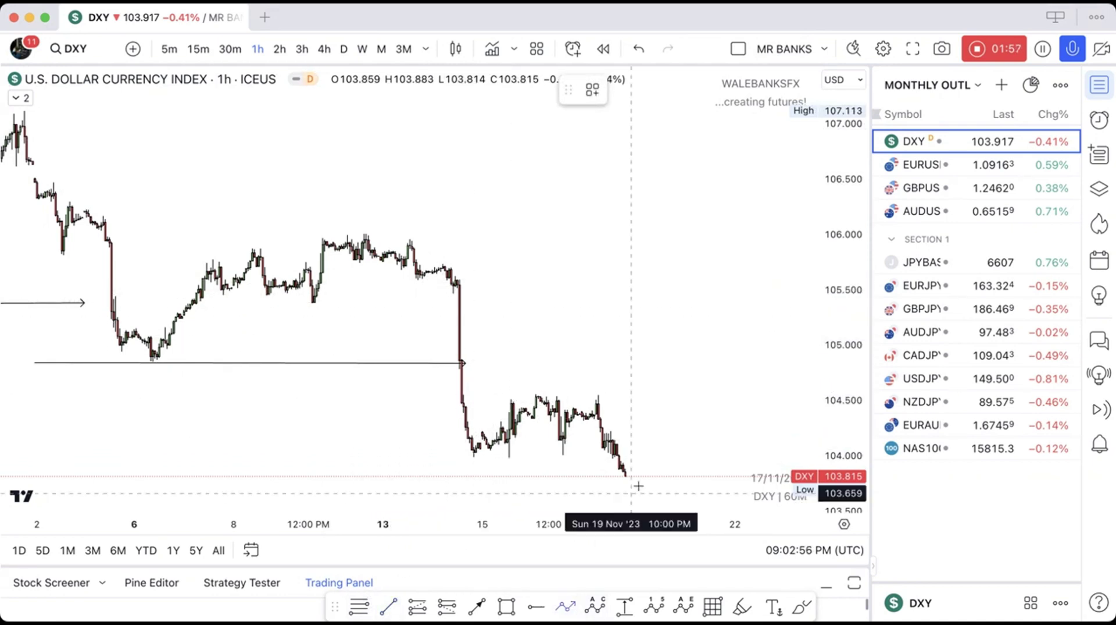
left_click(633, 490)
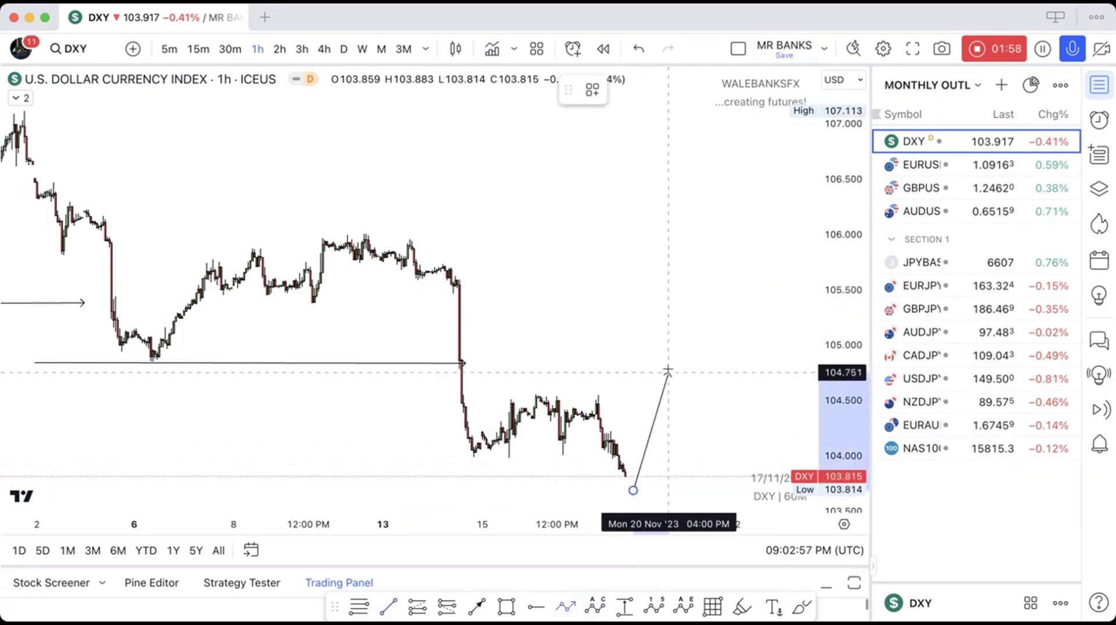
left_click(662, 323)
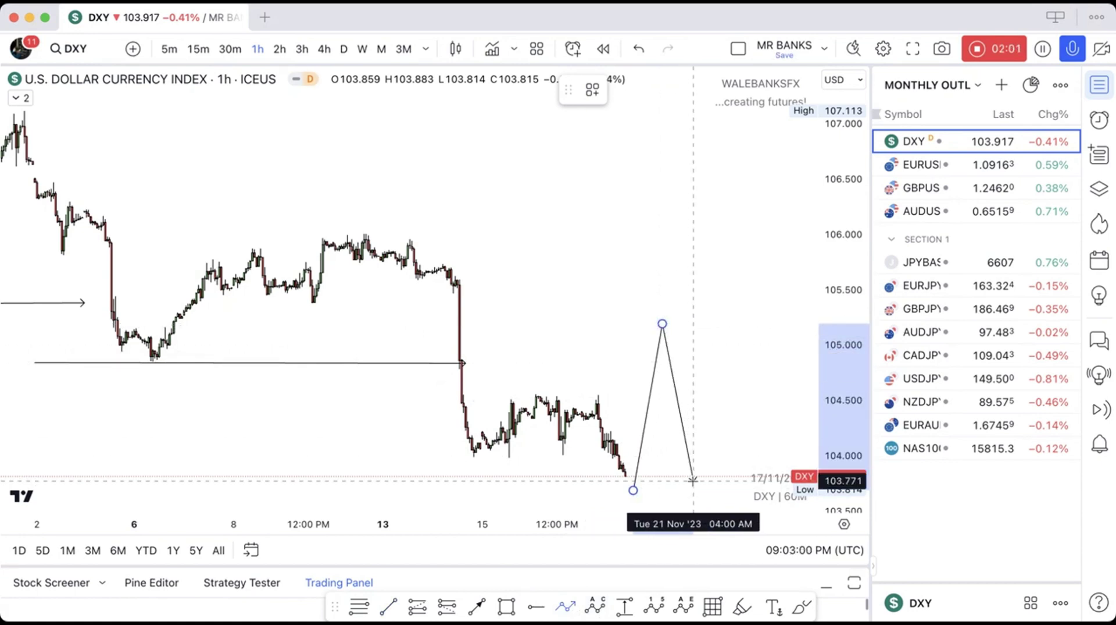
double_click(704, 498)
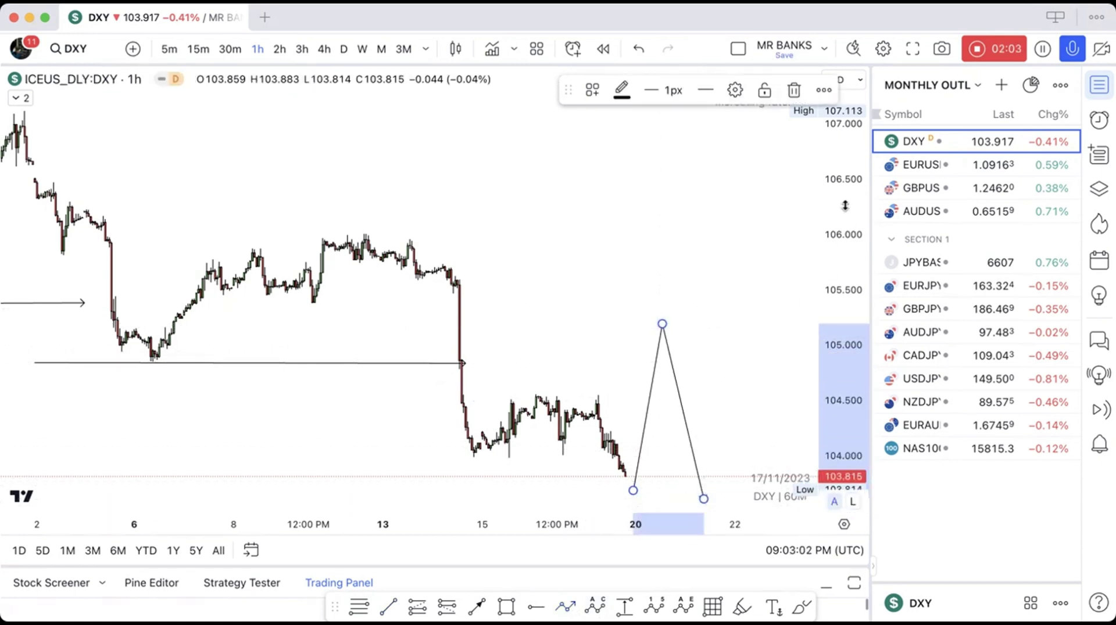
left_click_drag(703, 239, 663, 110)
left_click_drag(686, 362, 688, 452)
left_click(379, 382)
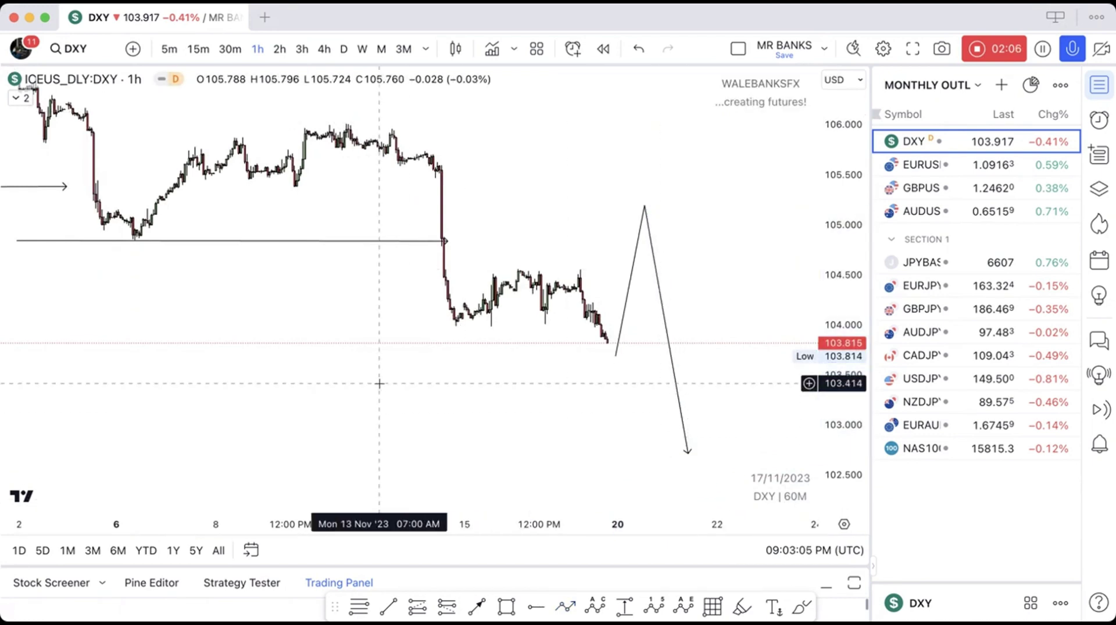
- Switch DXY to 3-hour candles and compress the price scale to recentre the drawings
left_click(294, 50)
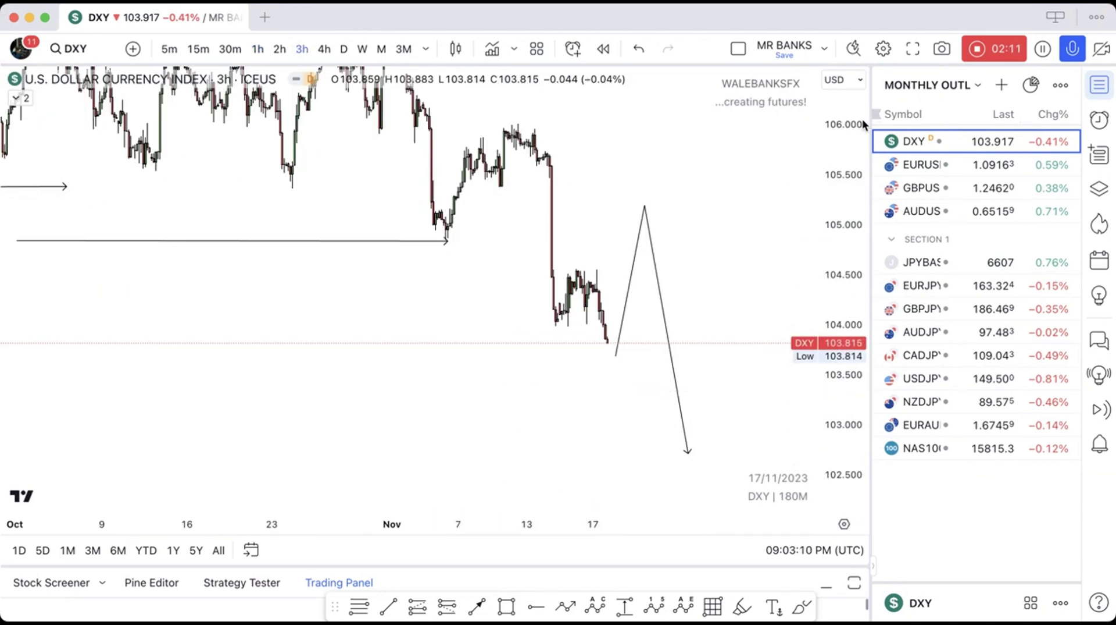
left_click_drag(853, 189, 852, 205)
left_click_drag(750, 142, 750, 212)
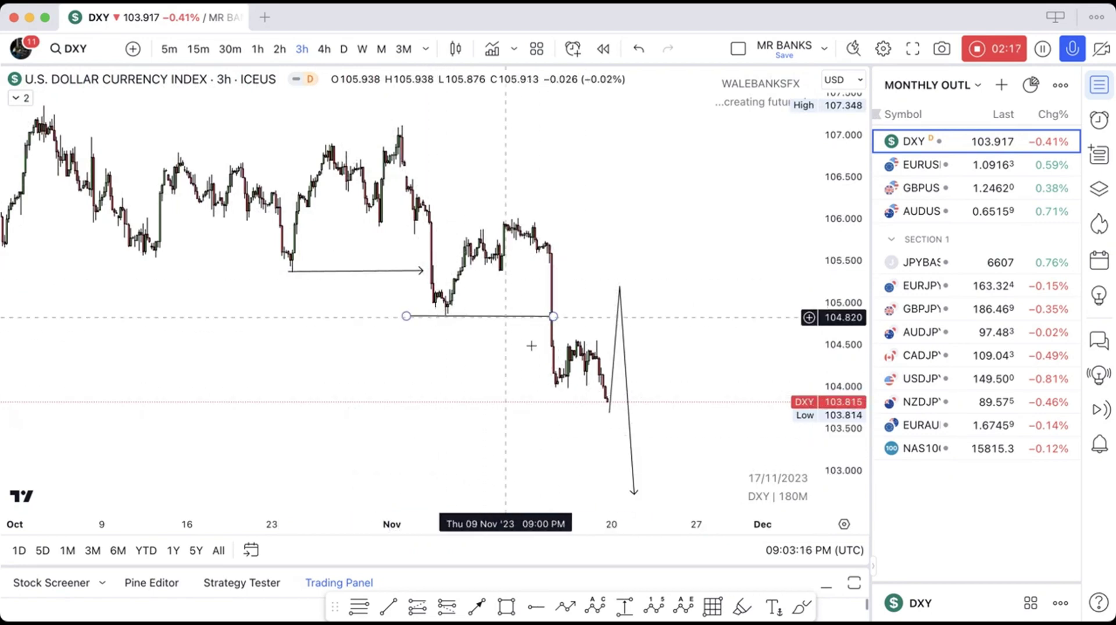
- Draw a level line at about 104.57 from 14 November to 24 November
left_click(382, 609)
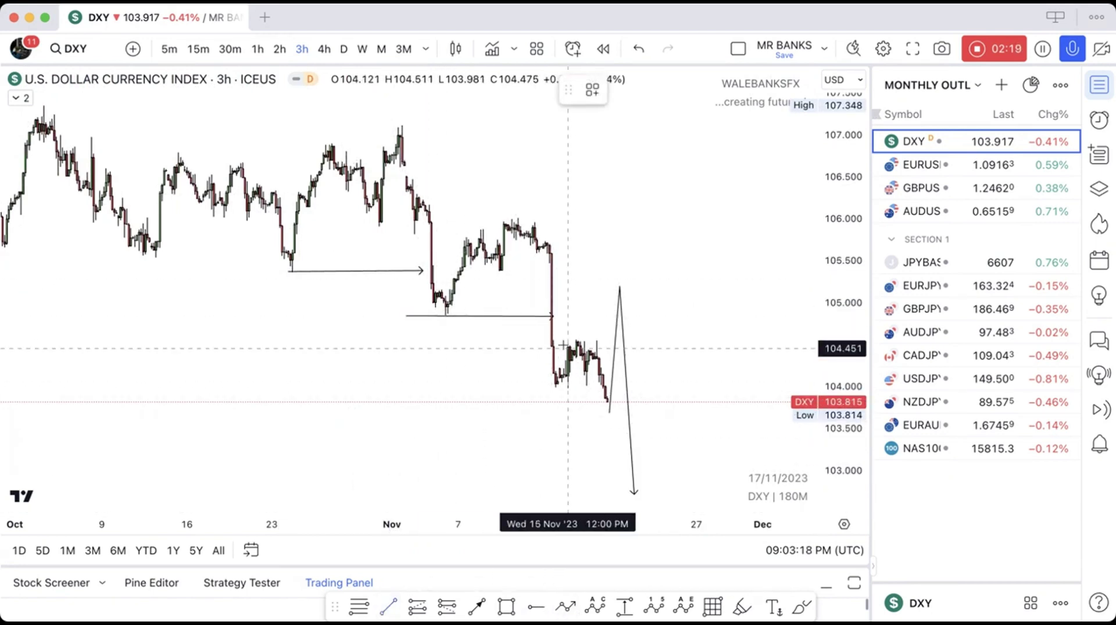
left_click(547, 339)
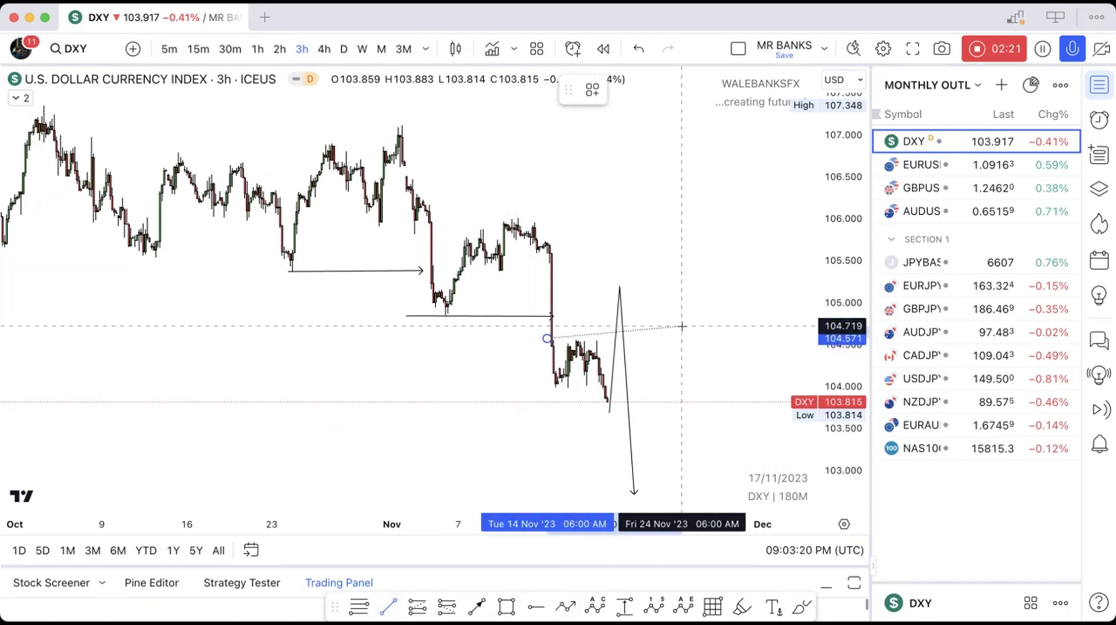
left_click(687, 337)
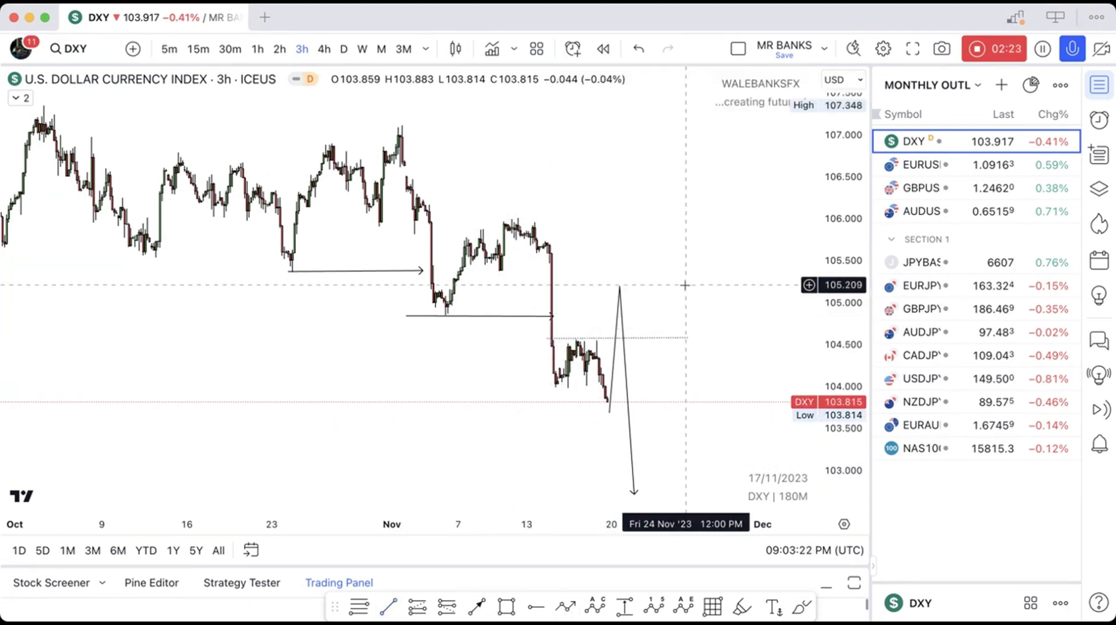
left_click_drag(641, 280, 586, 266)
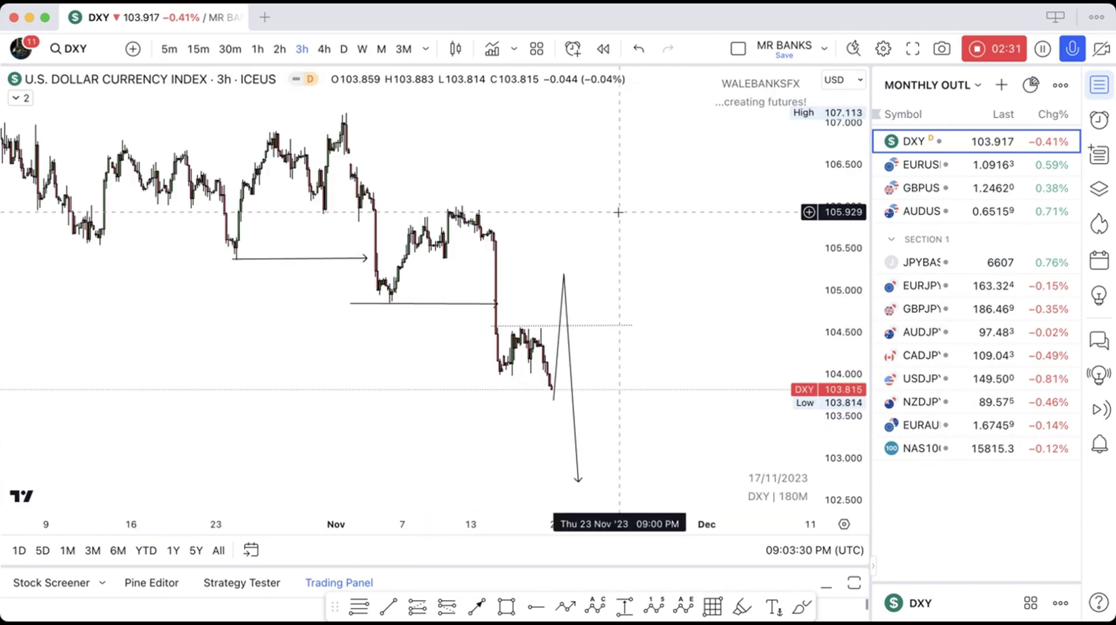
- Draw a descending trend line from the early-November high to near 104.15 in late November
left_click(476, 606)
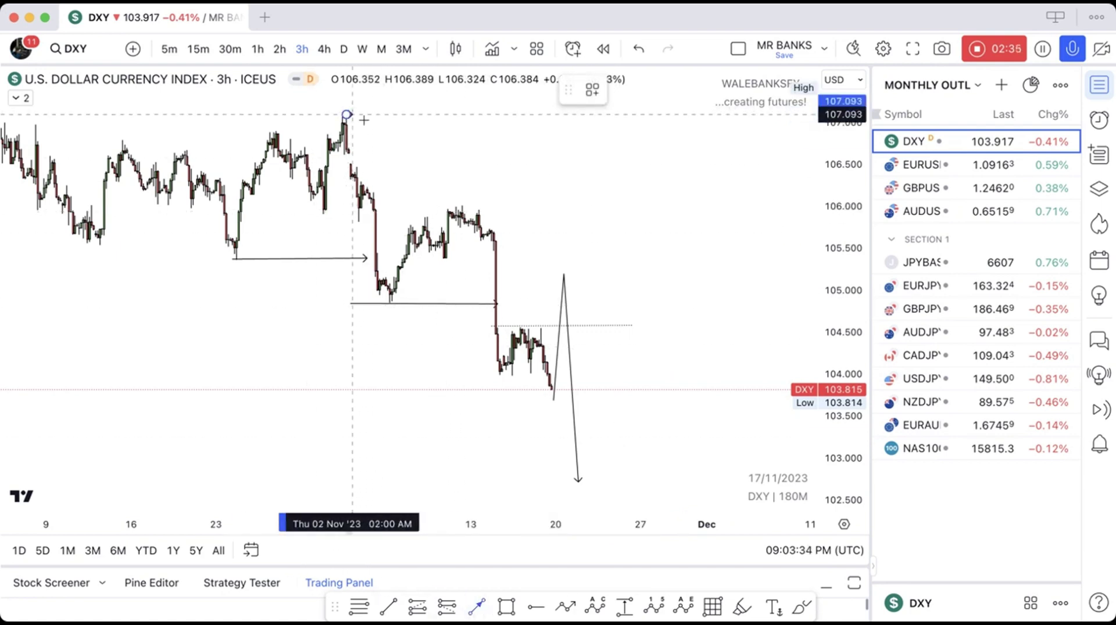
left_click(347, 115)
left_click(686, 361)
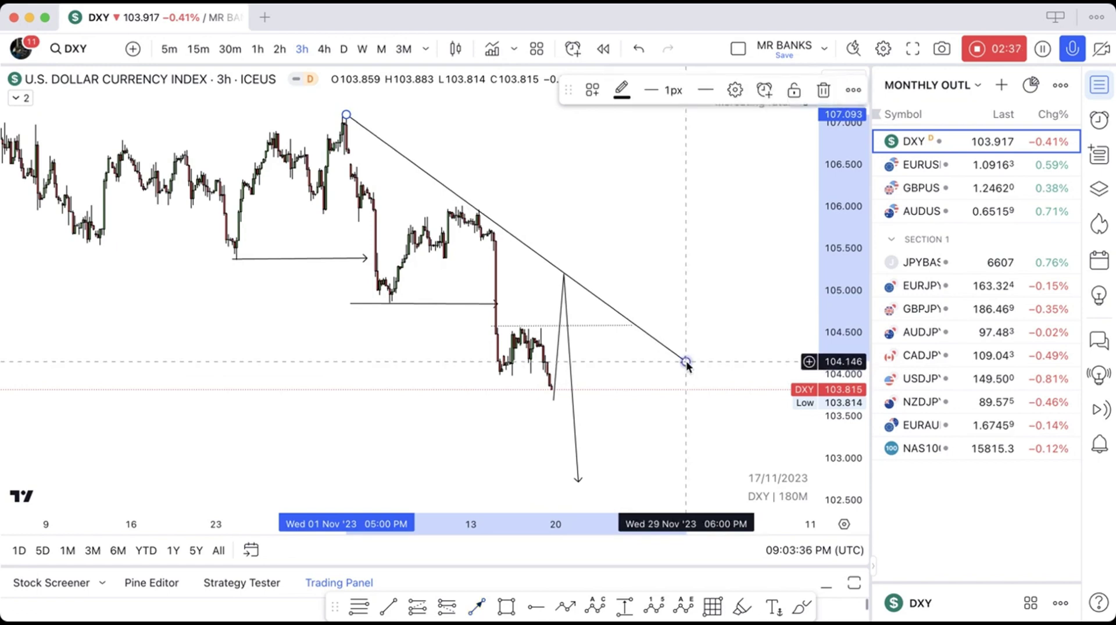
left_click(669, 165)
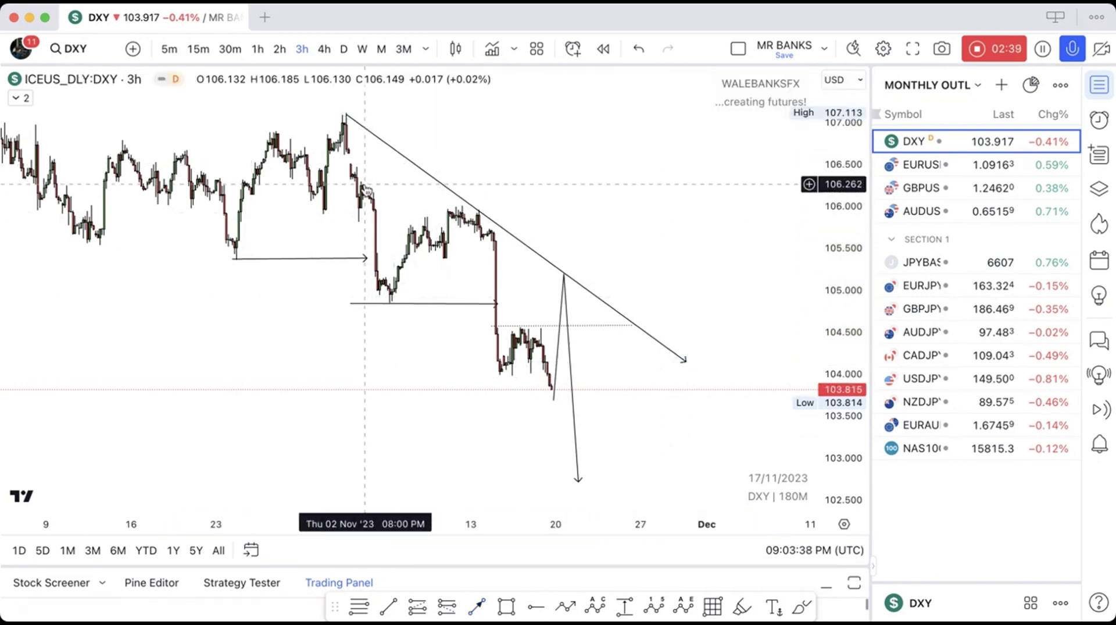
- Mark the descending line's three touch points with red brush dots, cancelling a stray trend line
left_click(734, 610)
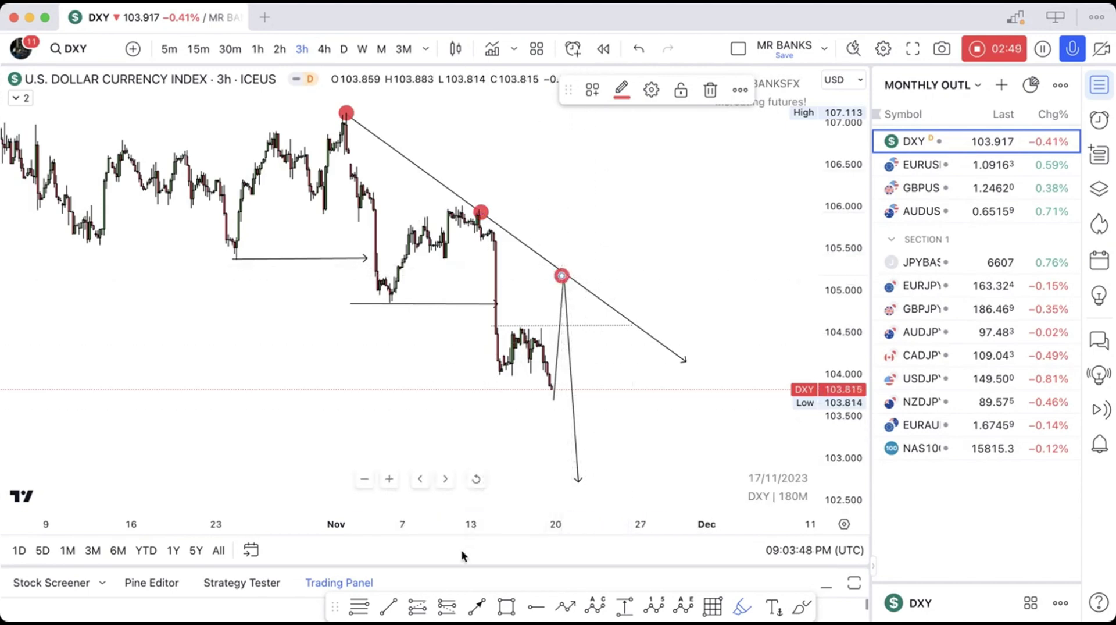
left_click(476, 606)
left_click(147, 412)
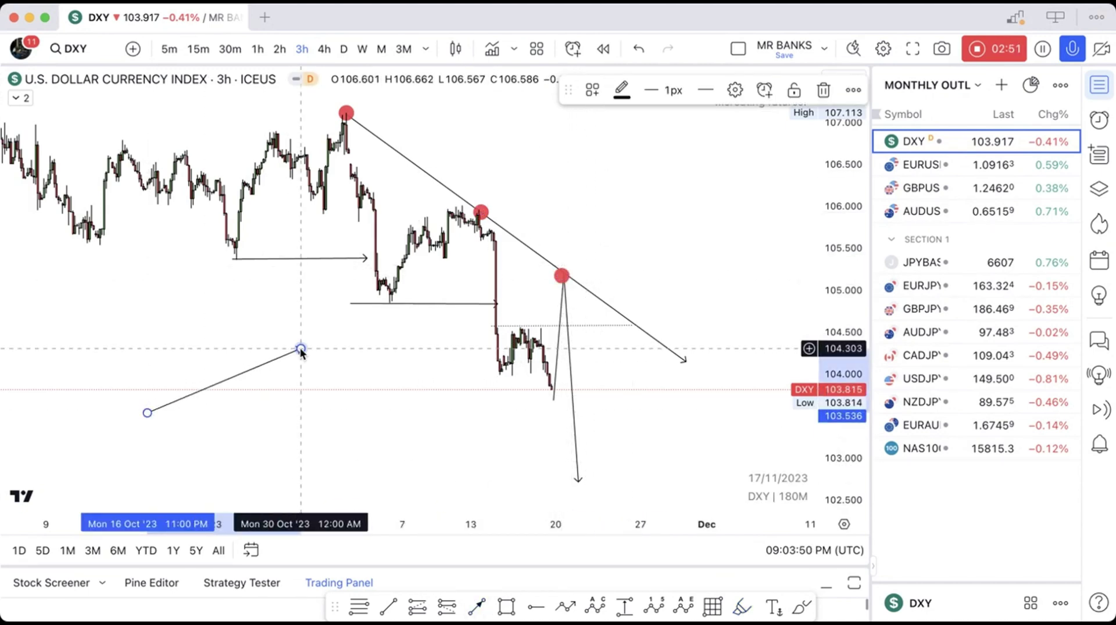
key("Escape")
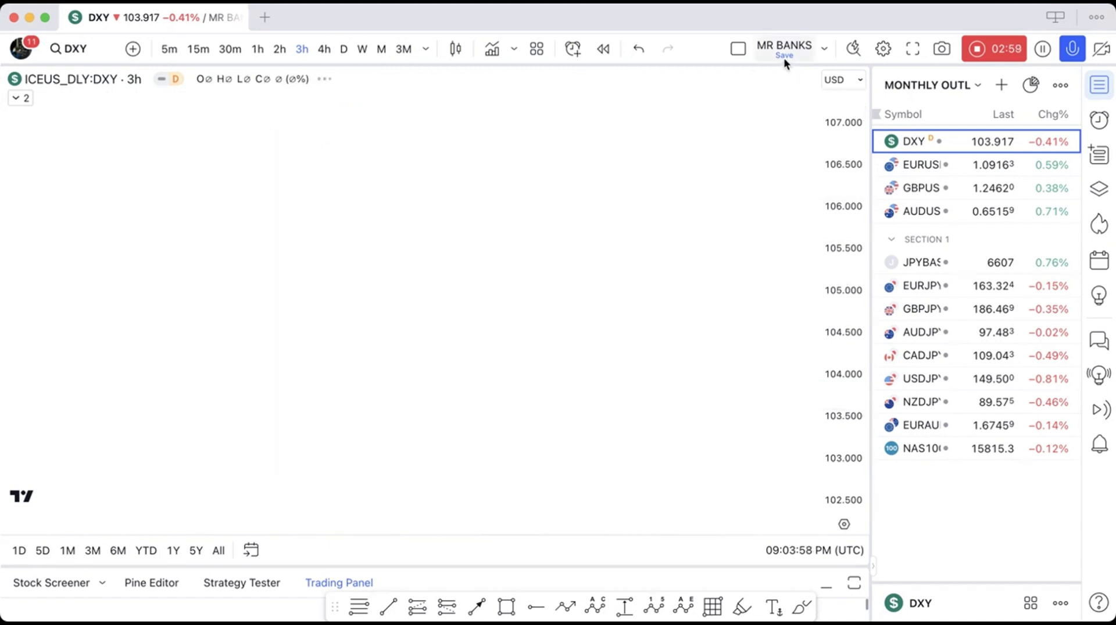
scroll(466, 349, "up", 5)
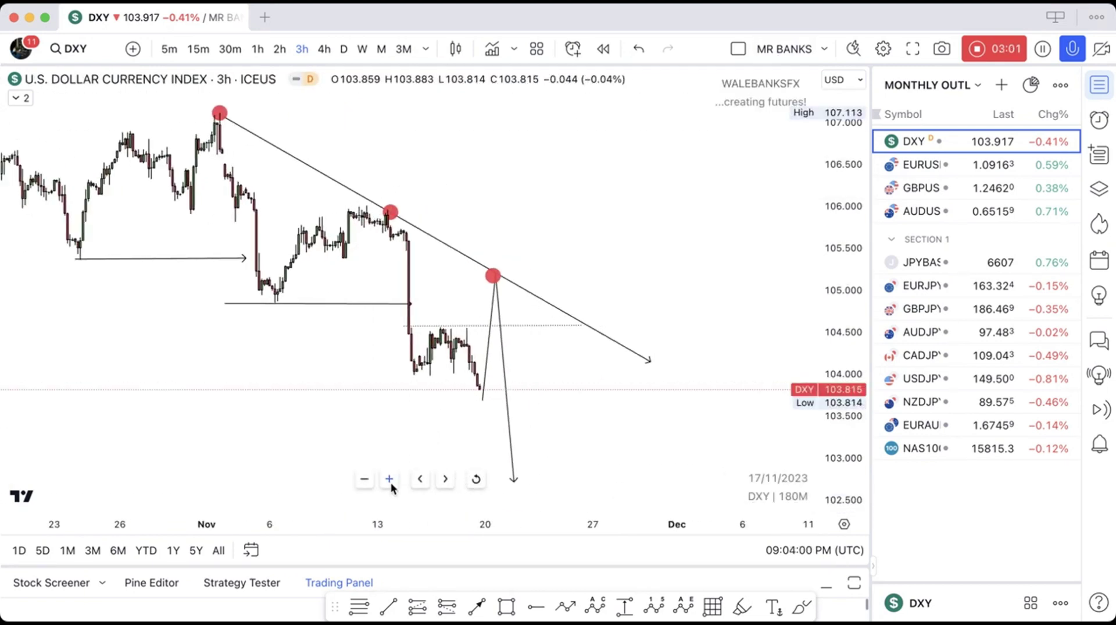
left_click_drag(478, 189, 628, 188)
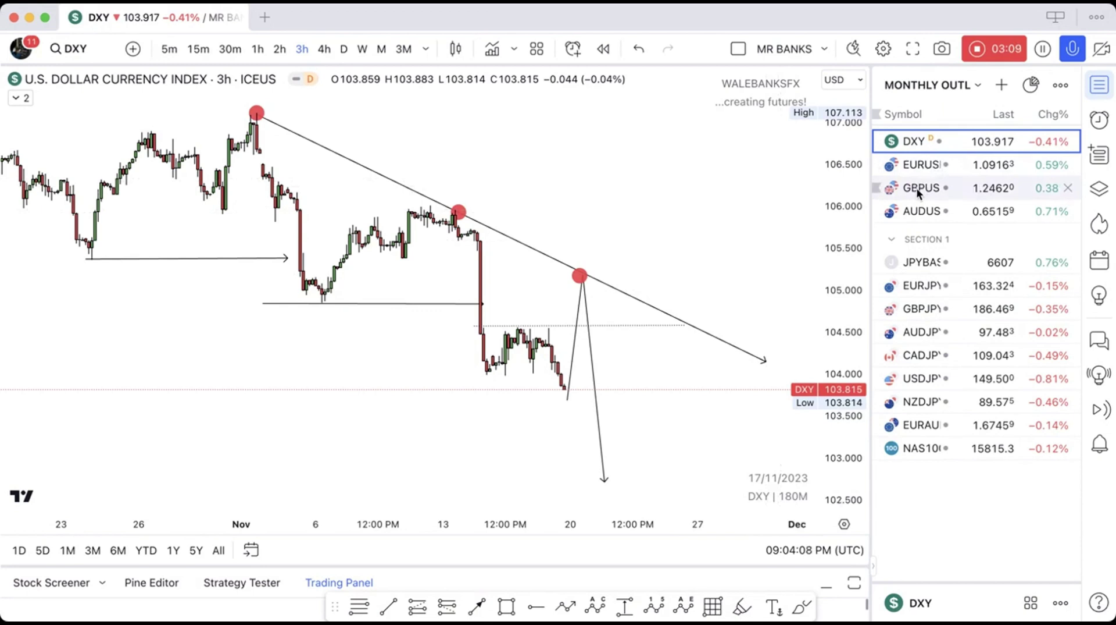
- Switch to the EURUSD 3-hour chart with space right of the last candles and a compressed price scale
left_click(913, 166)
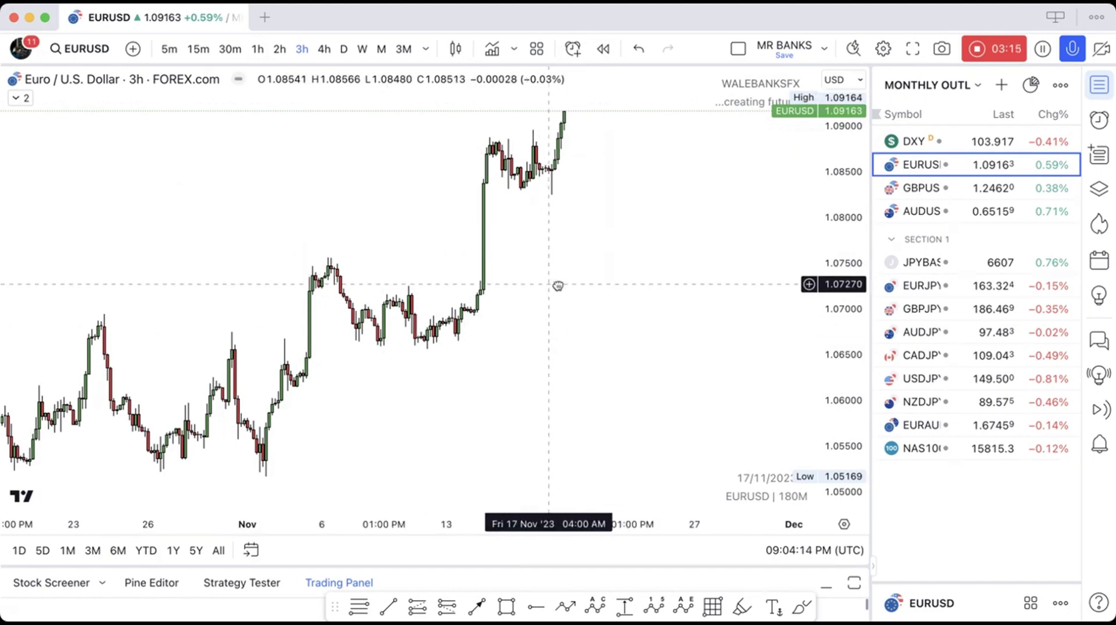
scroll(542, 284, "left", 2)
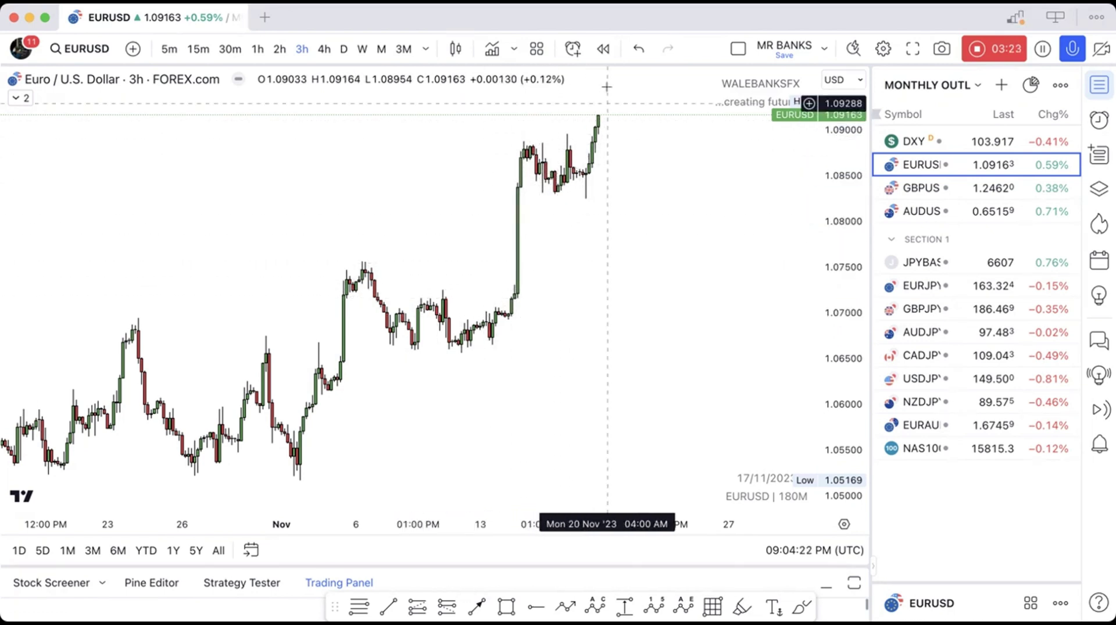
scroll(550, 284, "right", 3)
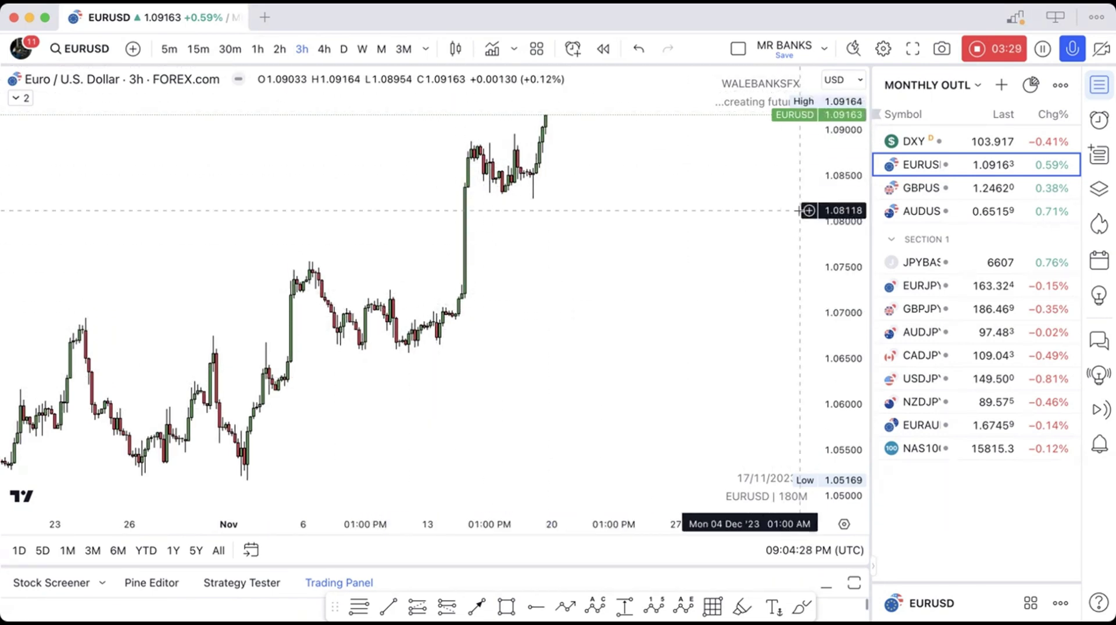
left_click_drag(841, 201, 841, 223)
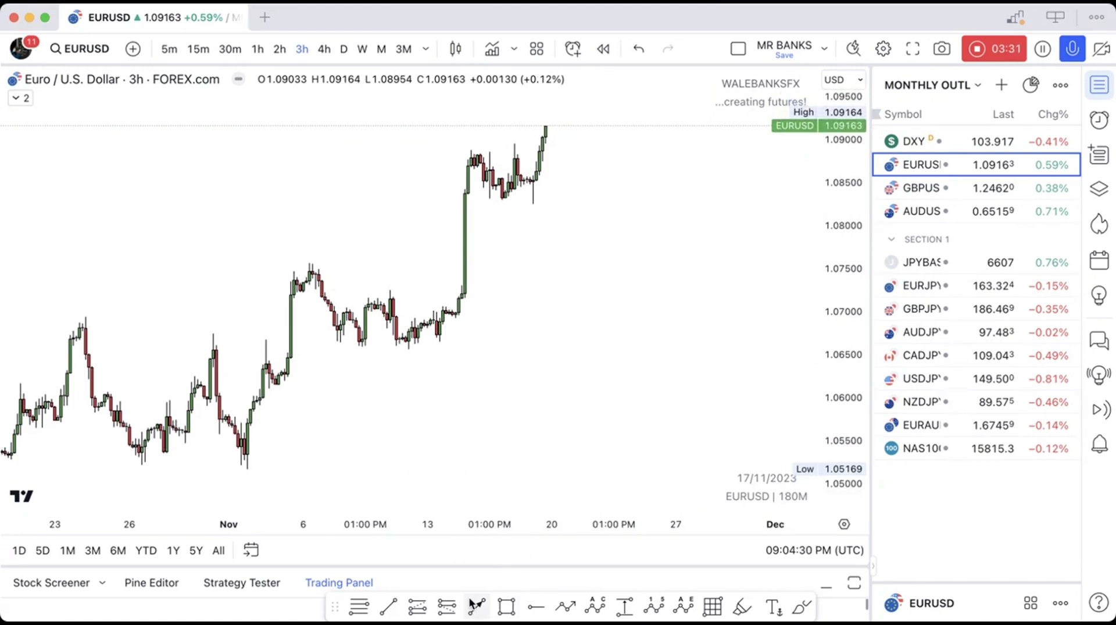
- Mark the consolidation low with a short line and shade a peach zone about 1.0732–1.0800, 14–22 November
left_click(389, 605)
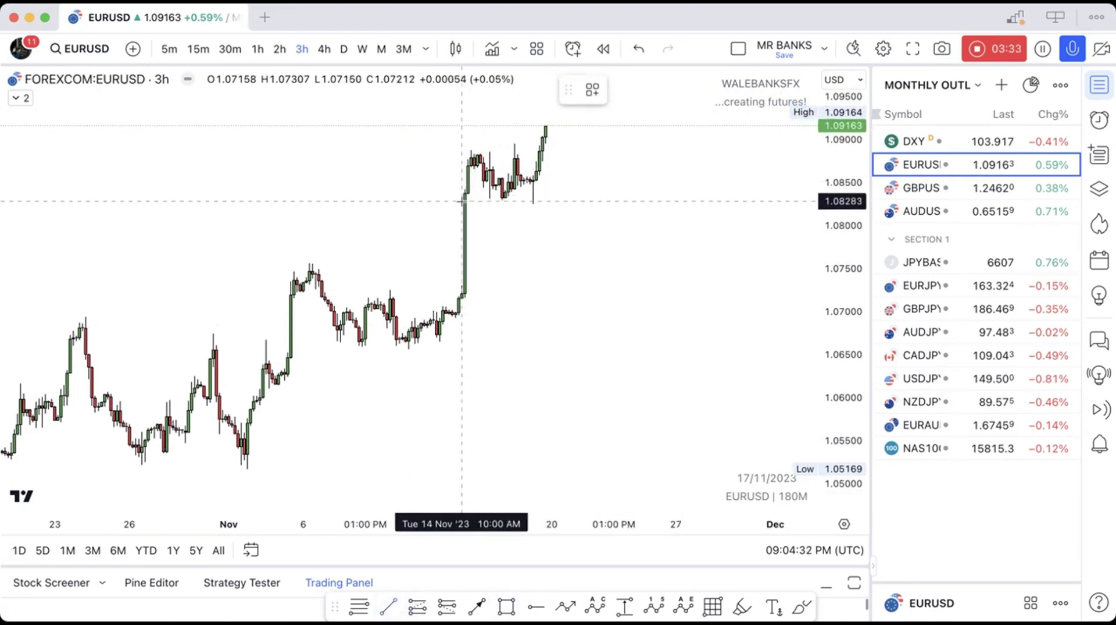
left_click(579, 204)
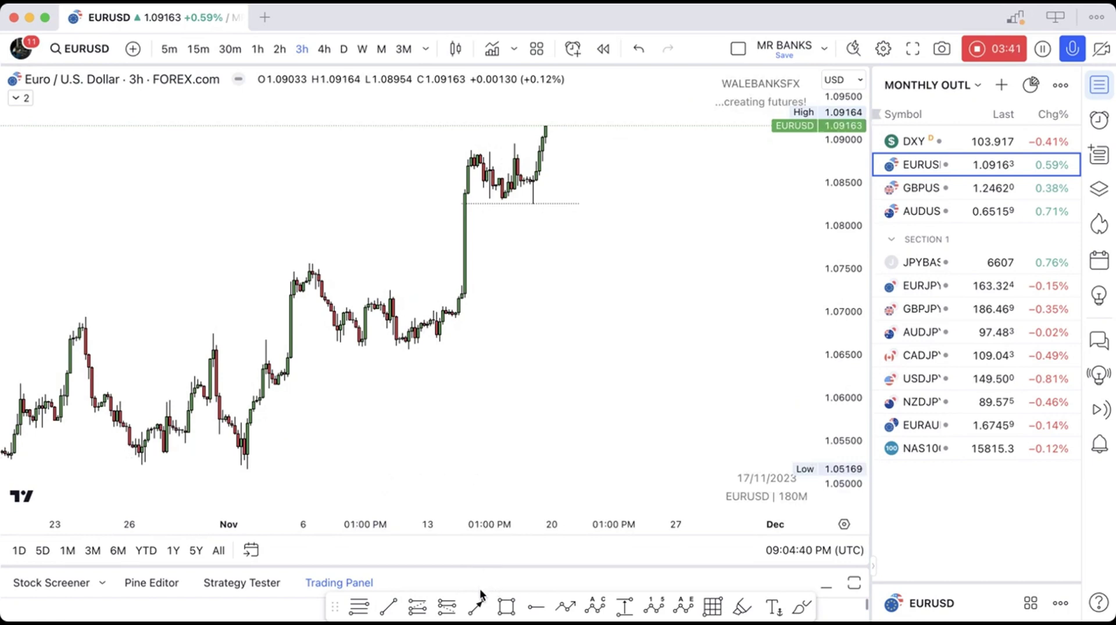
left_click(508, 606)
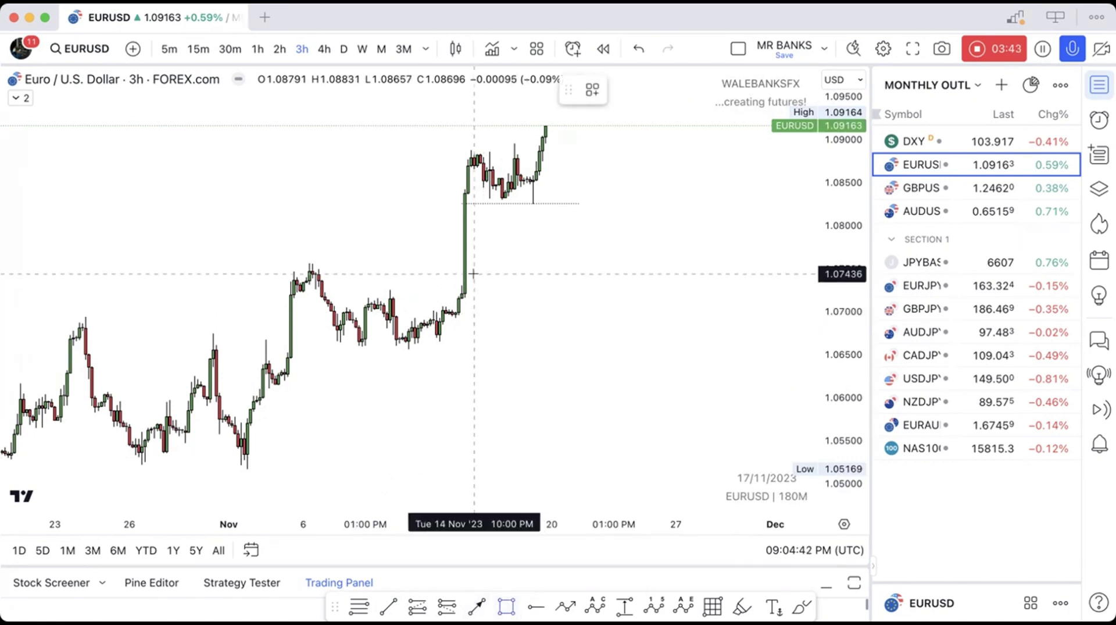
mouse_move(458, 284)
left_mouse_down()
mouse_move(543, 194)
mouse_move(576, 204)
mouse_move(580, 242)
mouse_move(581, 215)
mouse_move(603, 194)
mouse_move(543, 267)
mouse_move(576, 255)
mouse_move(595, 224)
left_mouse_up()
left_click(540, 309)
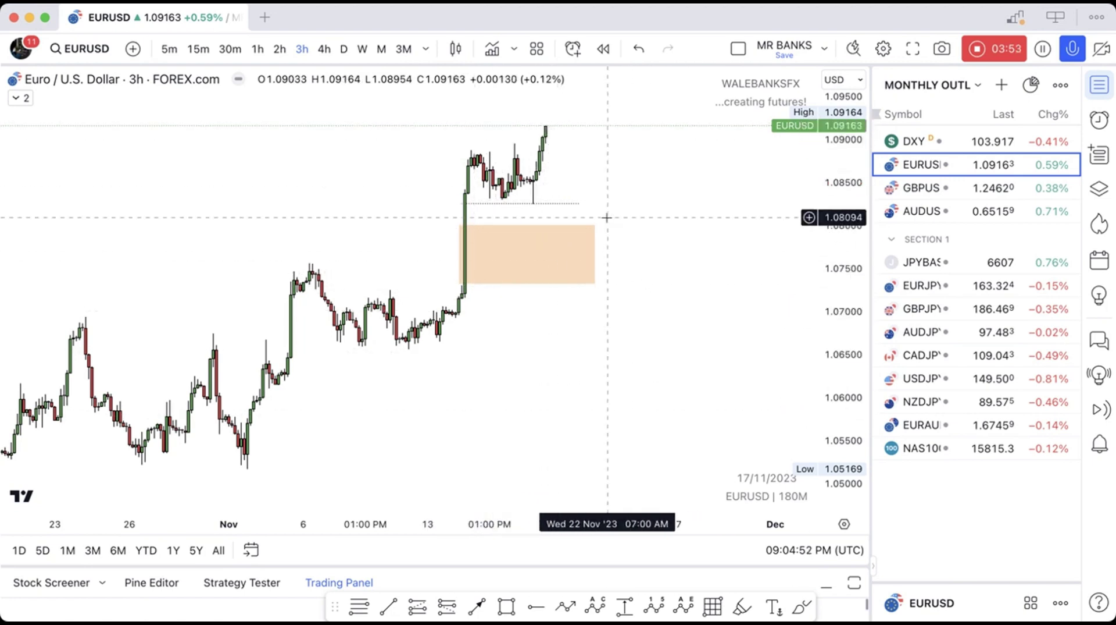
left_click(595, 253)
left_click_drag(595, 253, 639, 253)
left_click(603, 394)
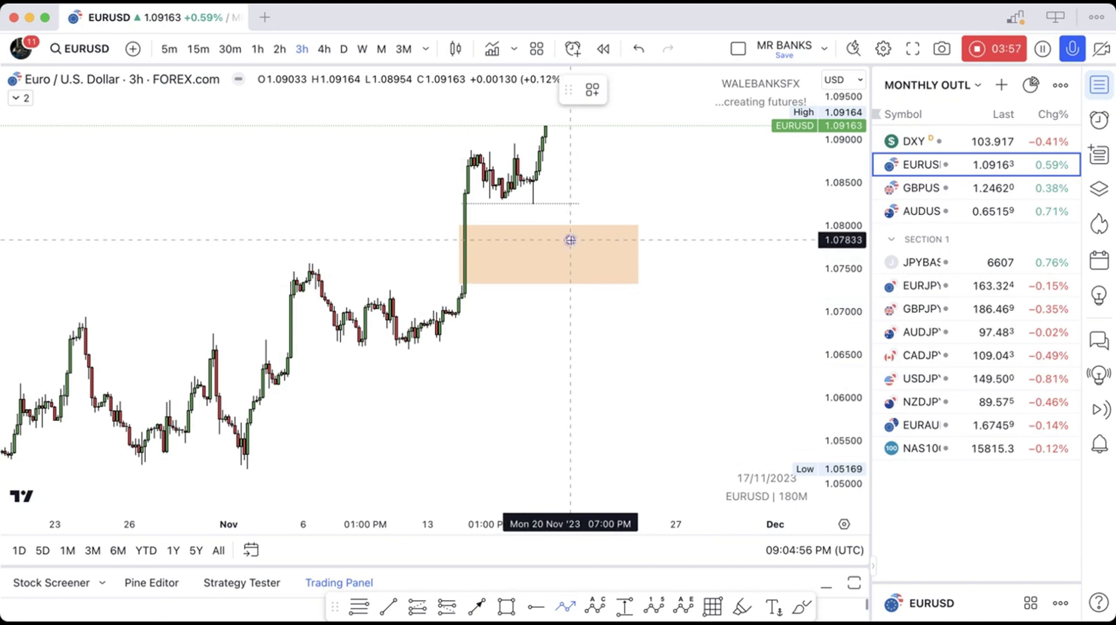
- Draw a projected path dipping into the peach zone, then rising with an upward arrowhead
left_click(589, 256)
double_click(642, 88)
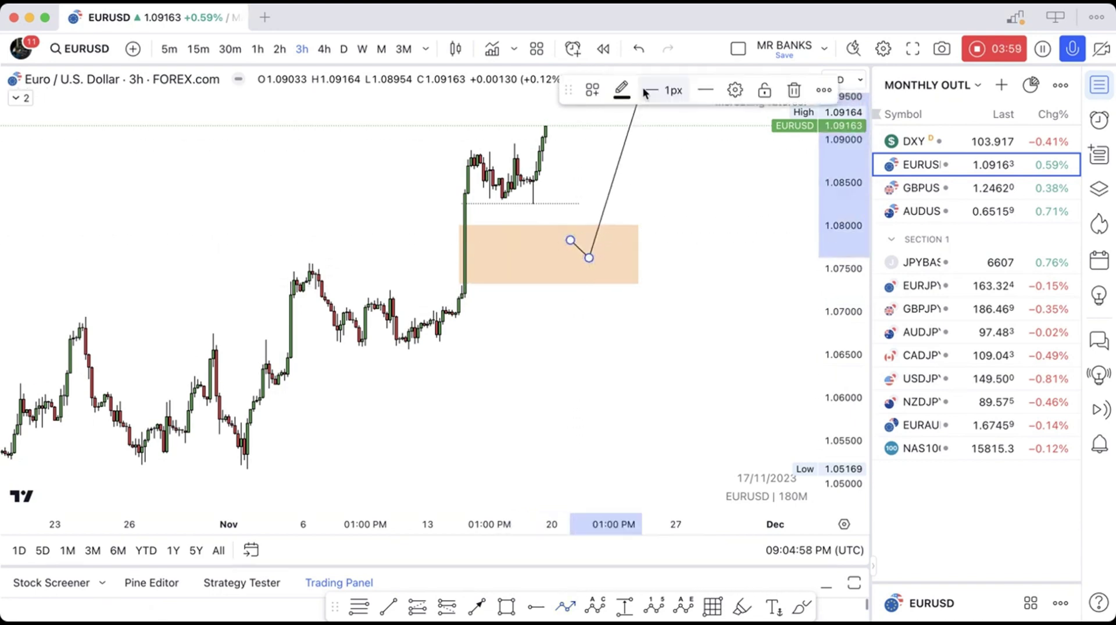
left_click(661, 318)
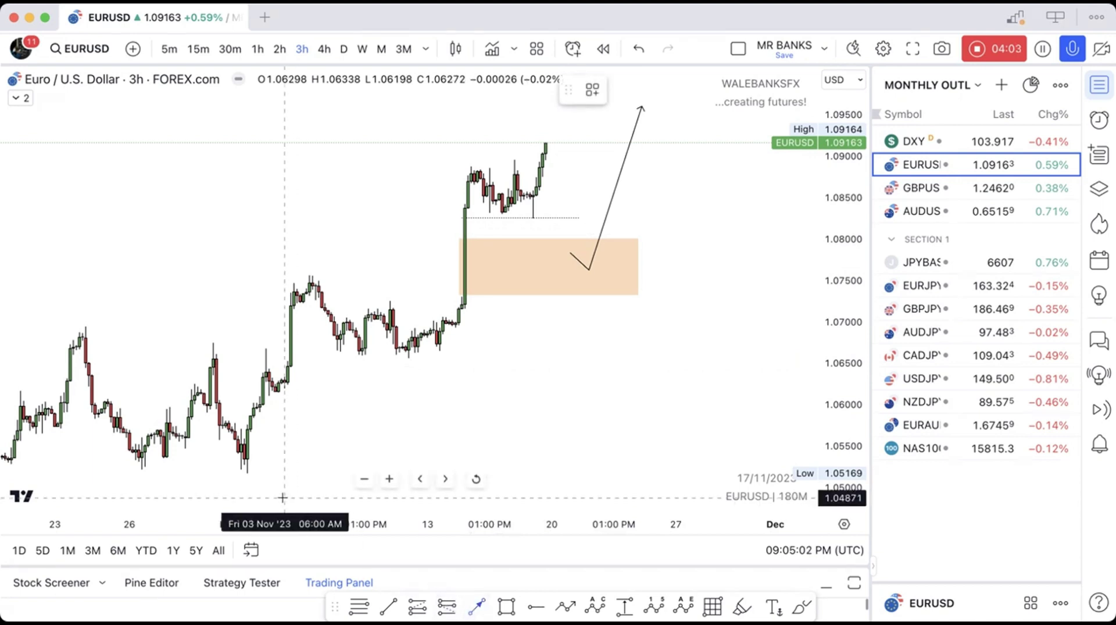
- Draw a rising trendline from the 1 November low and nudge the projected path onto it
left_click(247, 473)
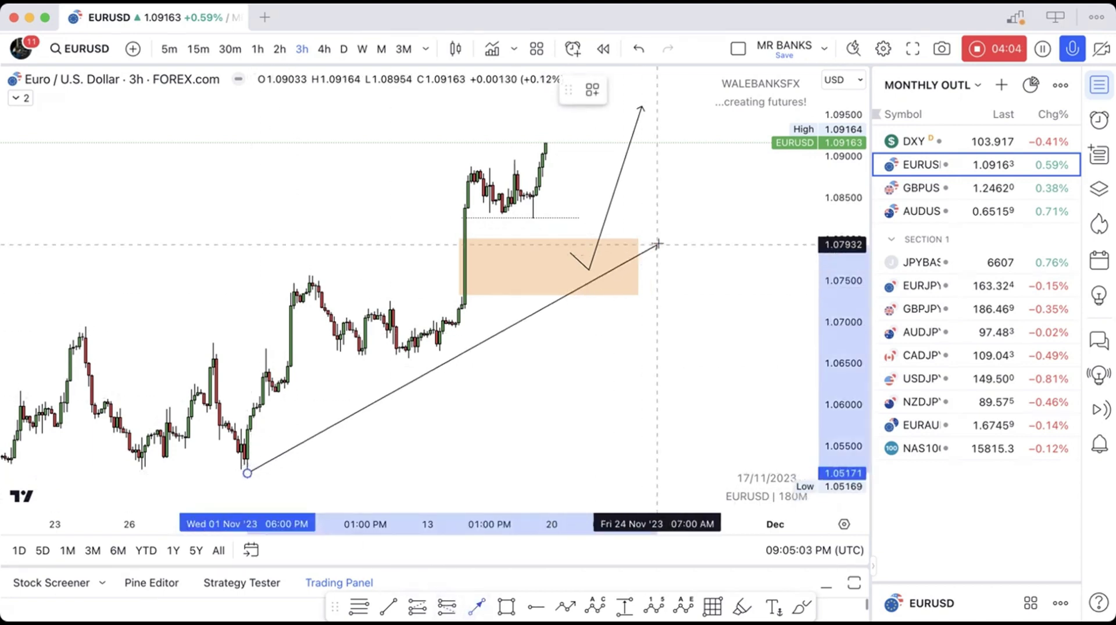
left_click(669, 206)
left_click(658, 312)
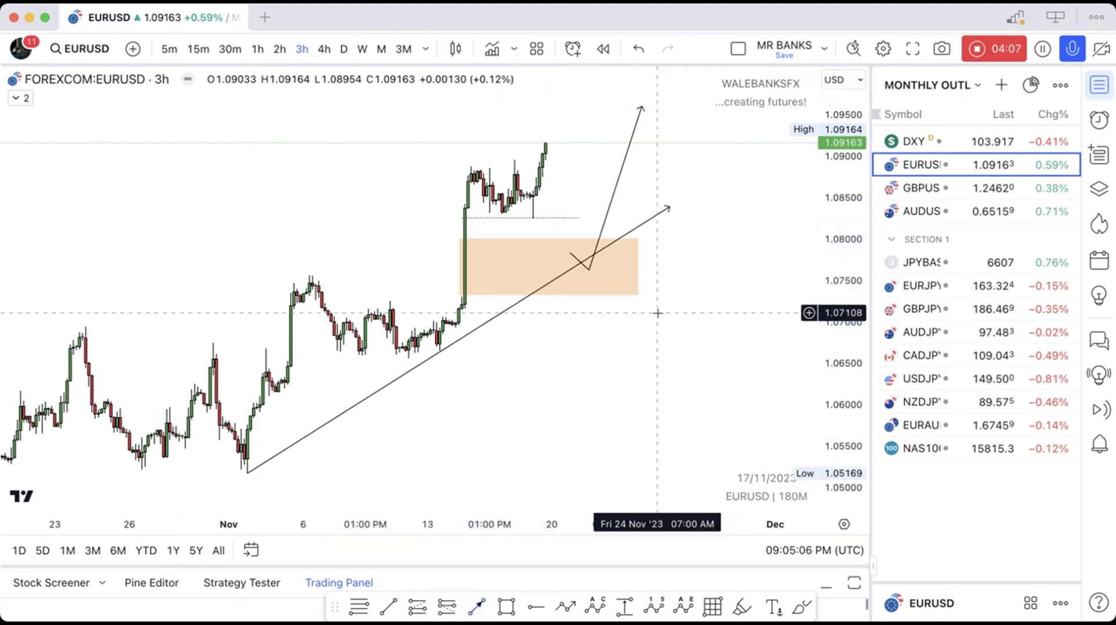
left_click(626, 161)
left_click_drag(625, 161, 616, 151)
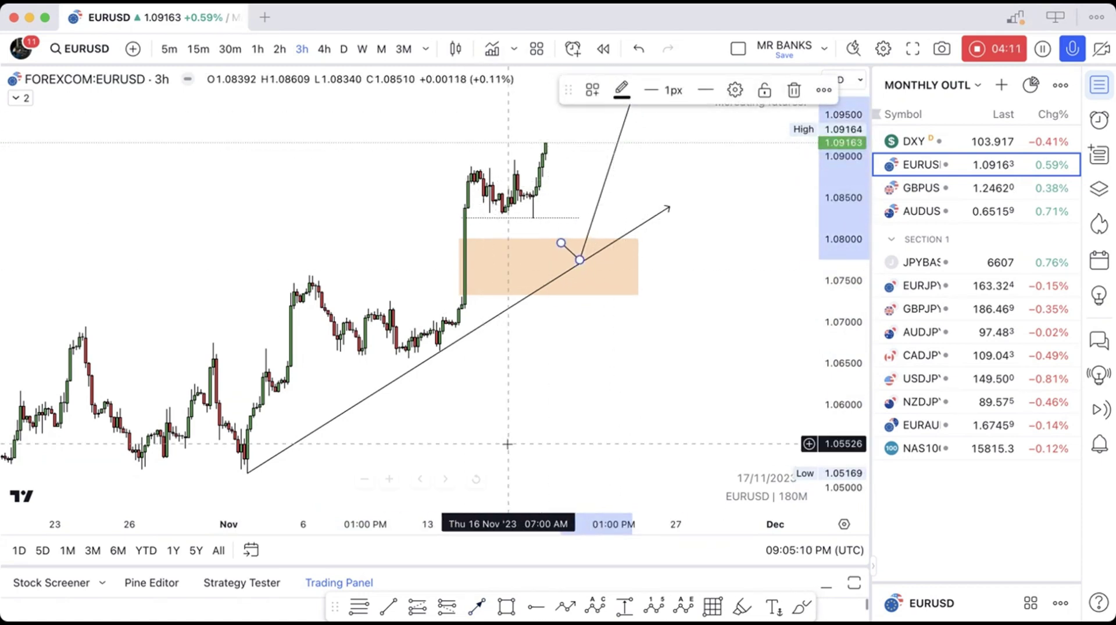
left_click(742, 606)
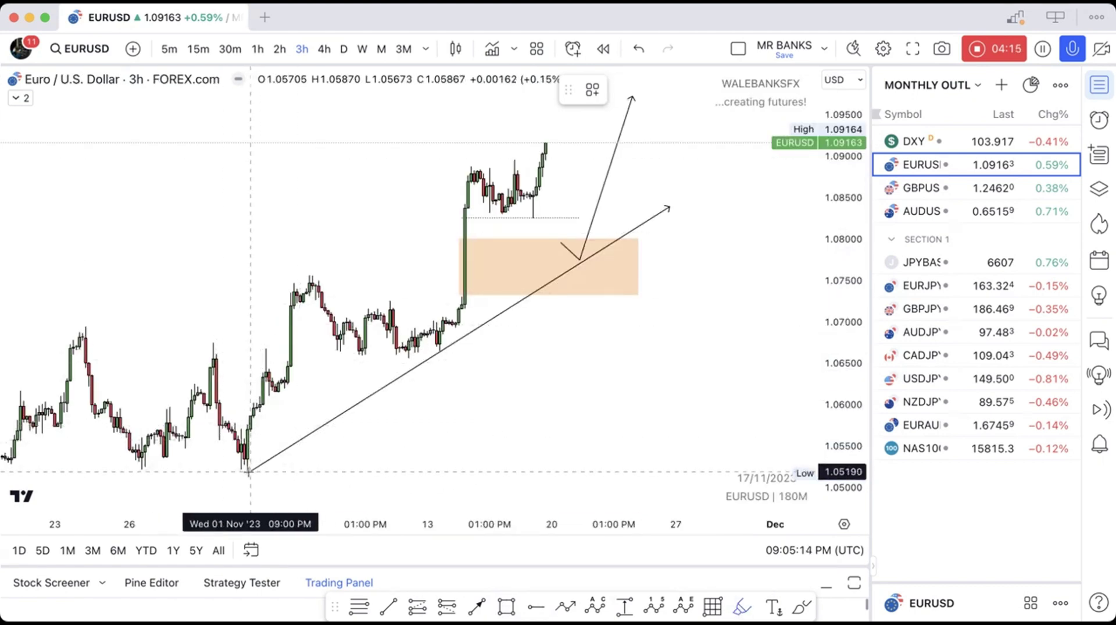
- Red-dot the rising trendline's touches and add a parallel upper line near 1.095 from the late-October high
left_click(251, 471)
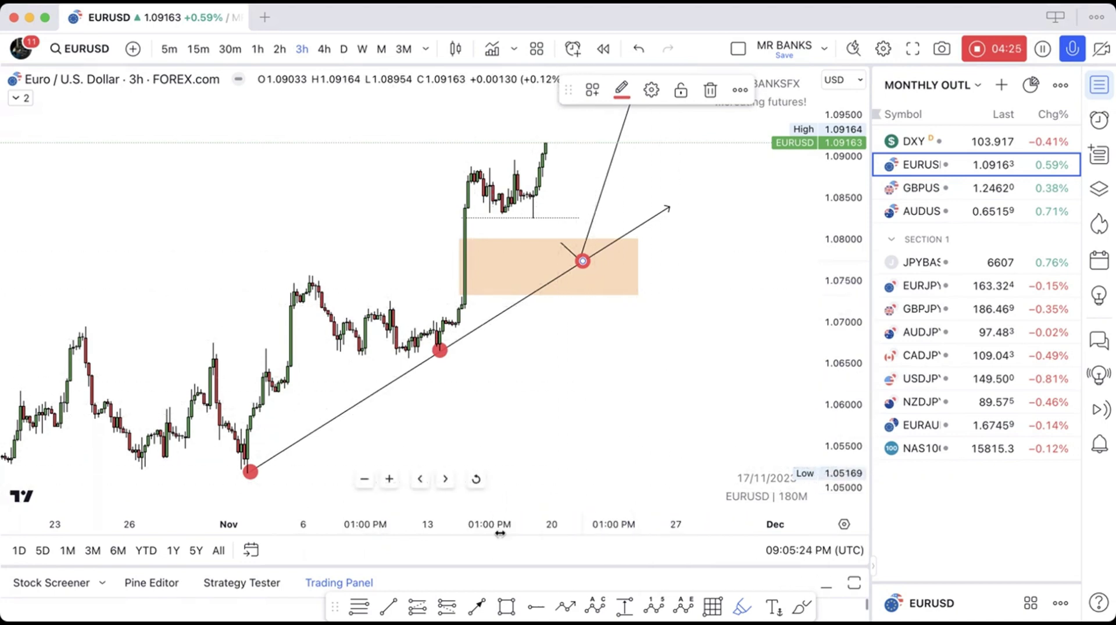
left_click(213, 345)
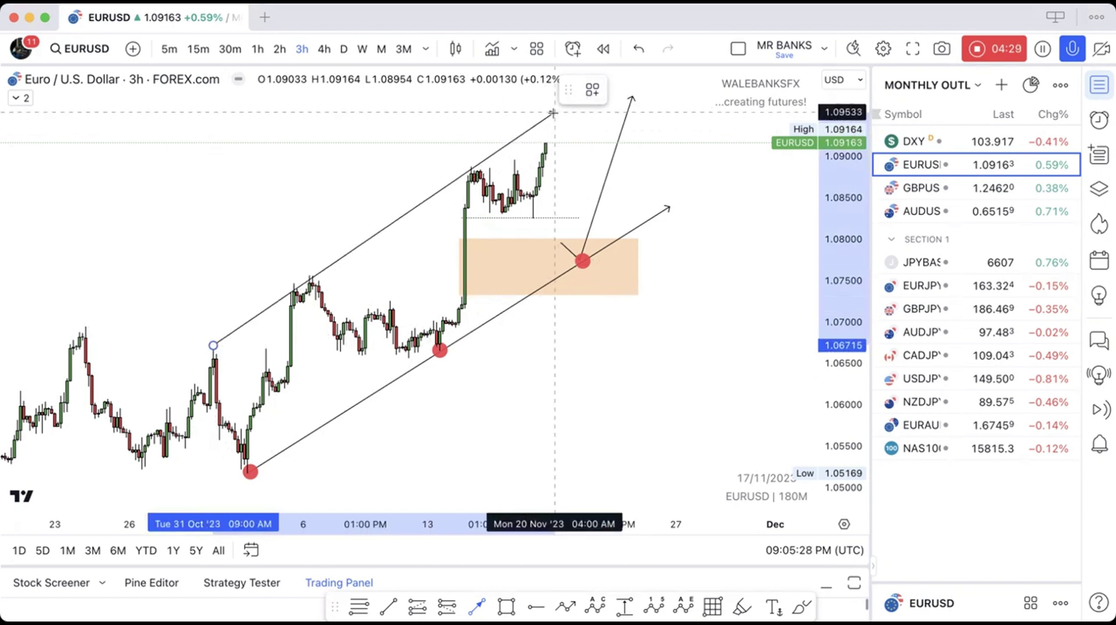
left_click(548, 113)
left_click_drag(541, 354, 501, 363)
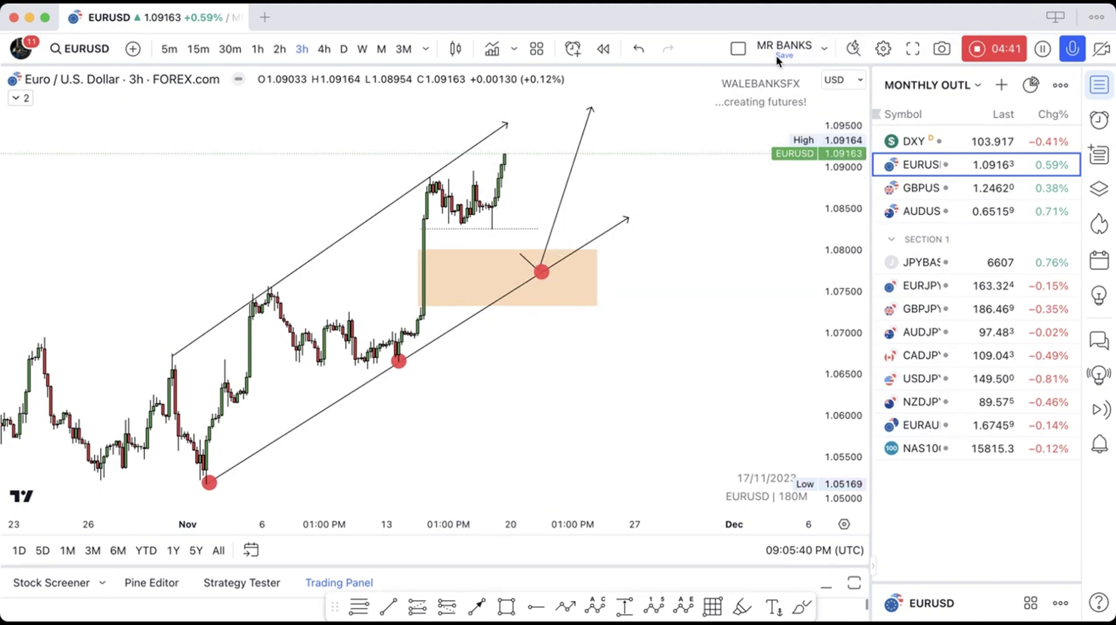
- Switch to GBPUSD and draw a rising trendline from the early-November low
left_click(902, 187)
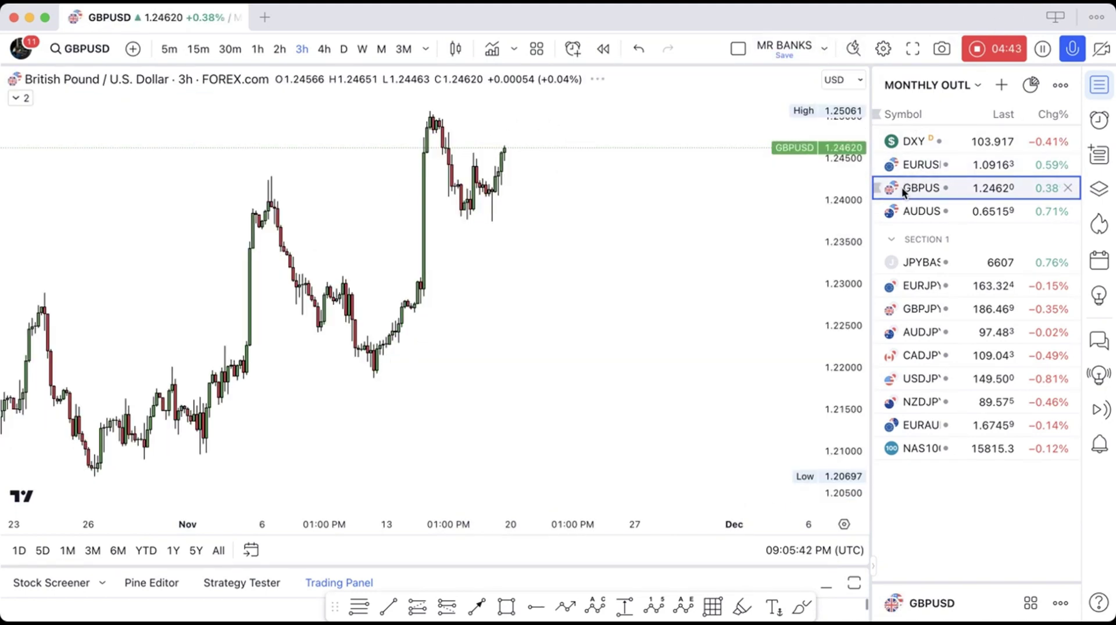
left_click_drag(556, 403, 686, 401)
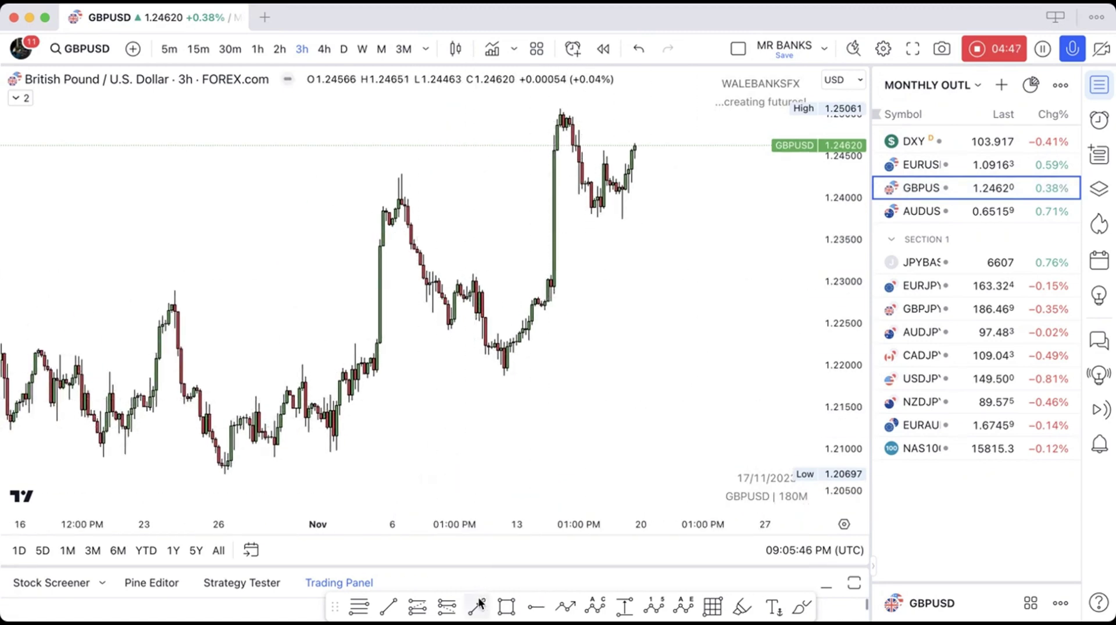
left_click(337, 450)
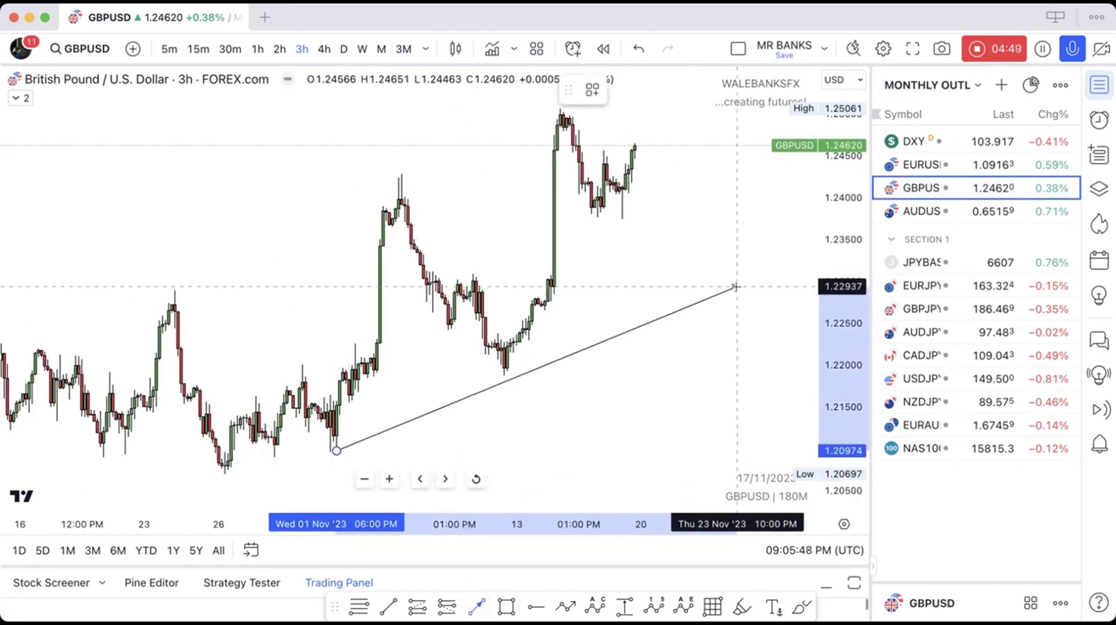
left_click(783, 254)
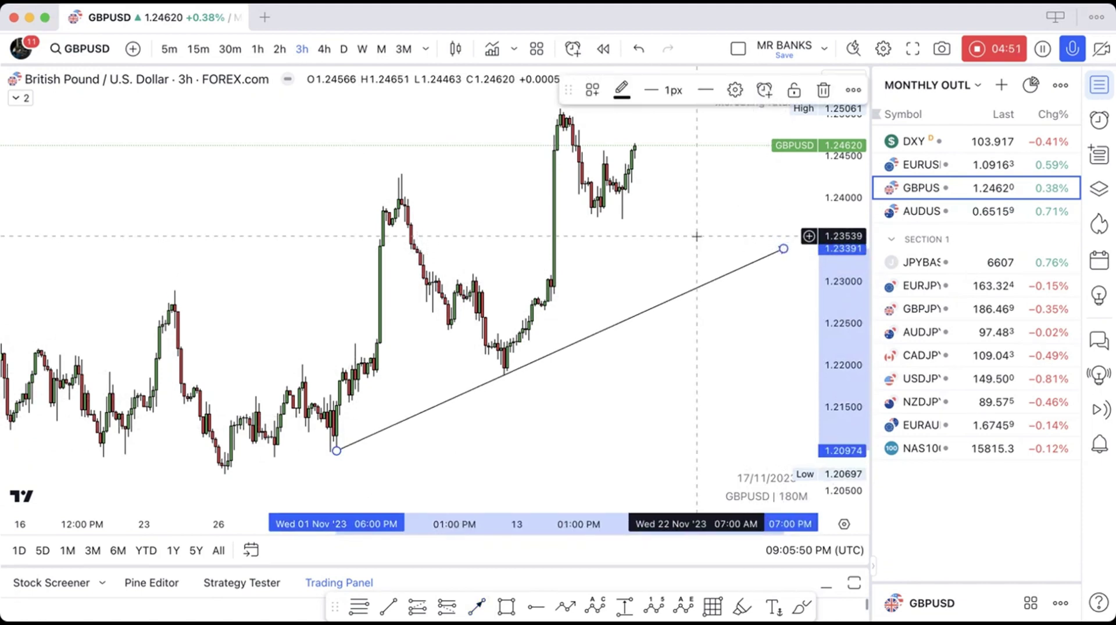
left_click_drag(682, 235, 643, 242)
left_click_drag(678, 332, 704, 255)
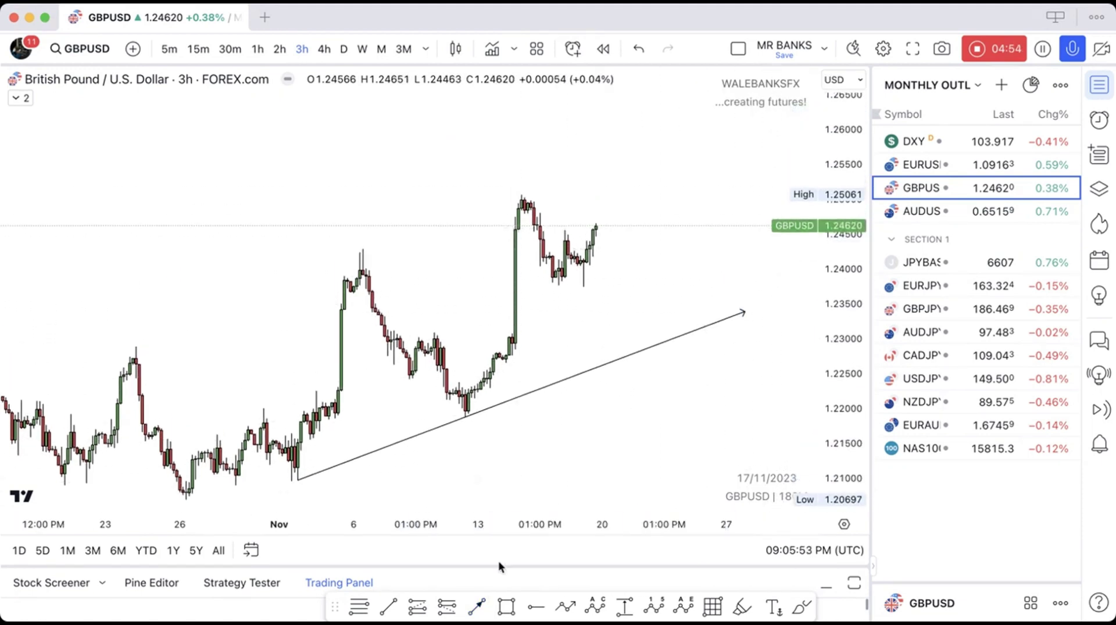
- Draw an upper line through the 6 Nov high toward 1.260, anchored back at the late-October high
left_click(475, 608)
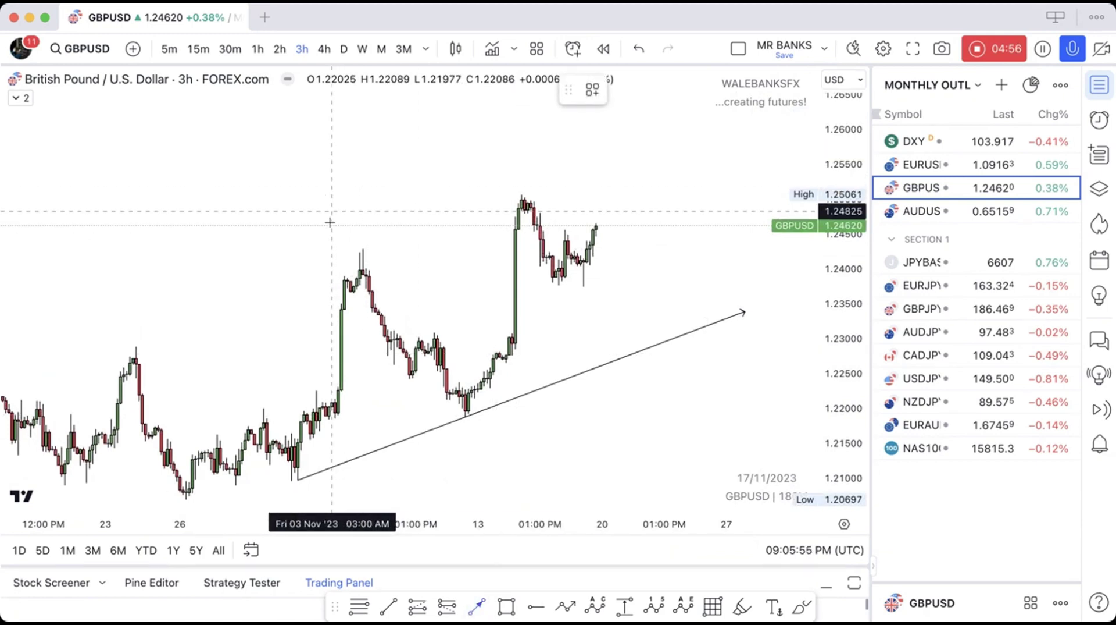
left_click(354, 250)
left_click(722, 127)
scroll(643, 209, "right", 3)
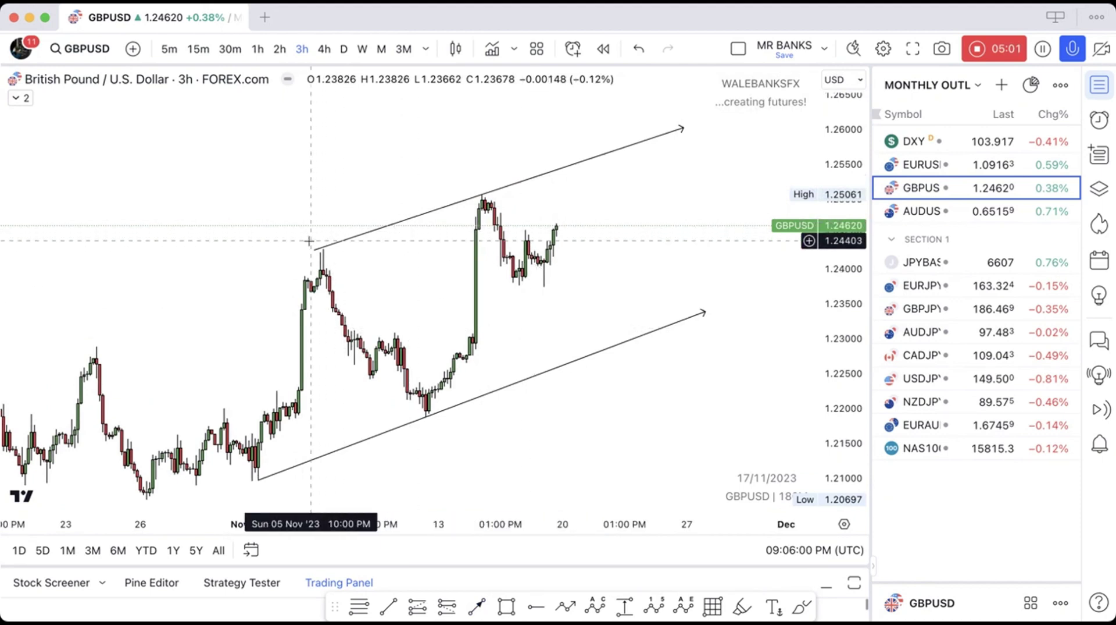
left_click_drag(312, 250, 89, 351)
scroll(424, 314, "right", 2)
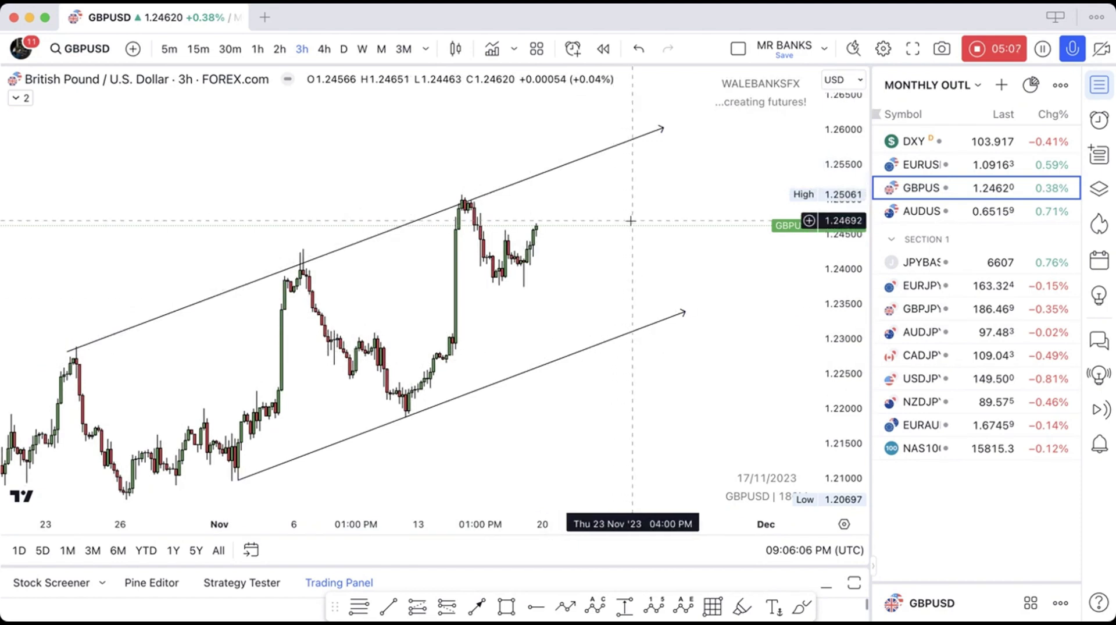
- Shade a zone near 1.230 above the lower trendline and add a red dot on a trendline touch
left_click(506, 605)
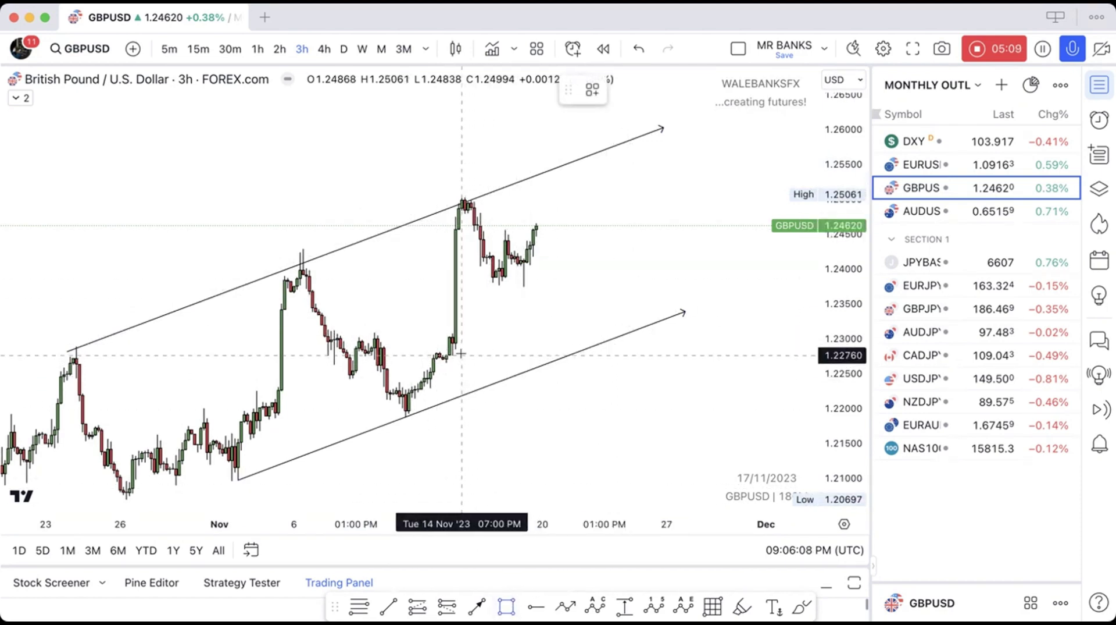
left_click_drag(446, 331, 630, 348)
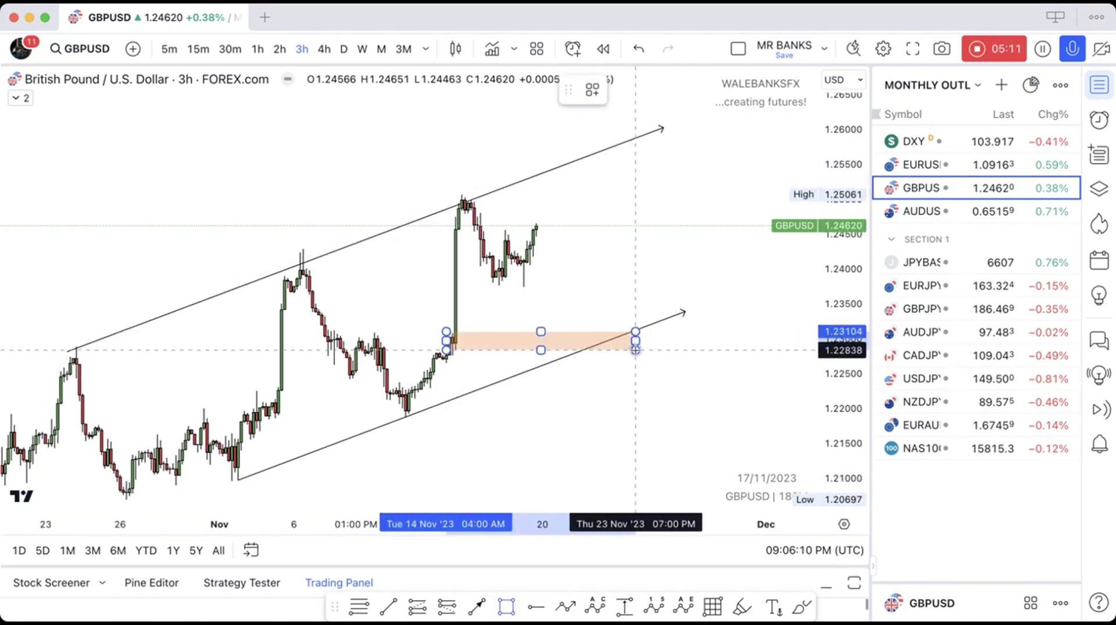
left_click(603, 521)
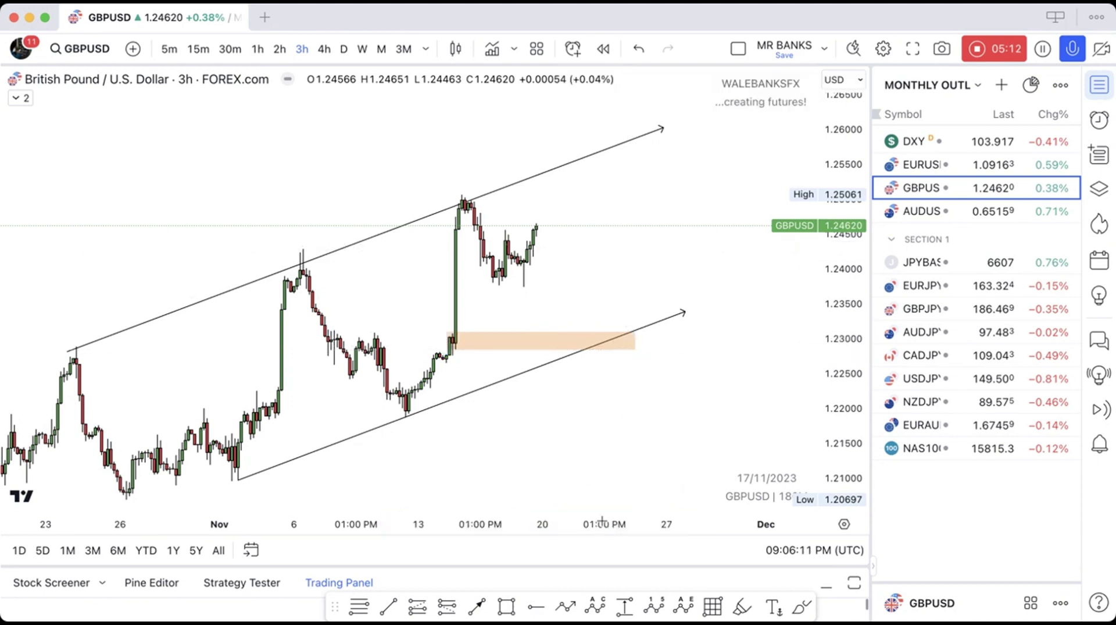
left_click(738, 608)
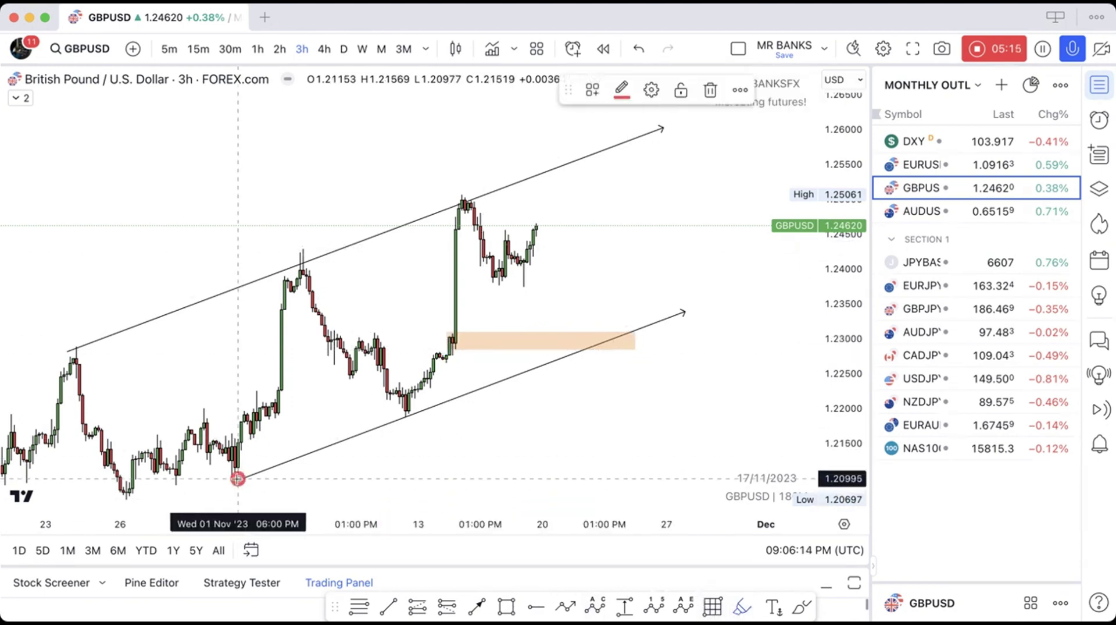
left_click(406, 416)
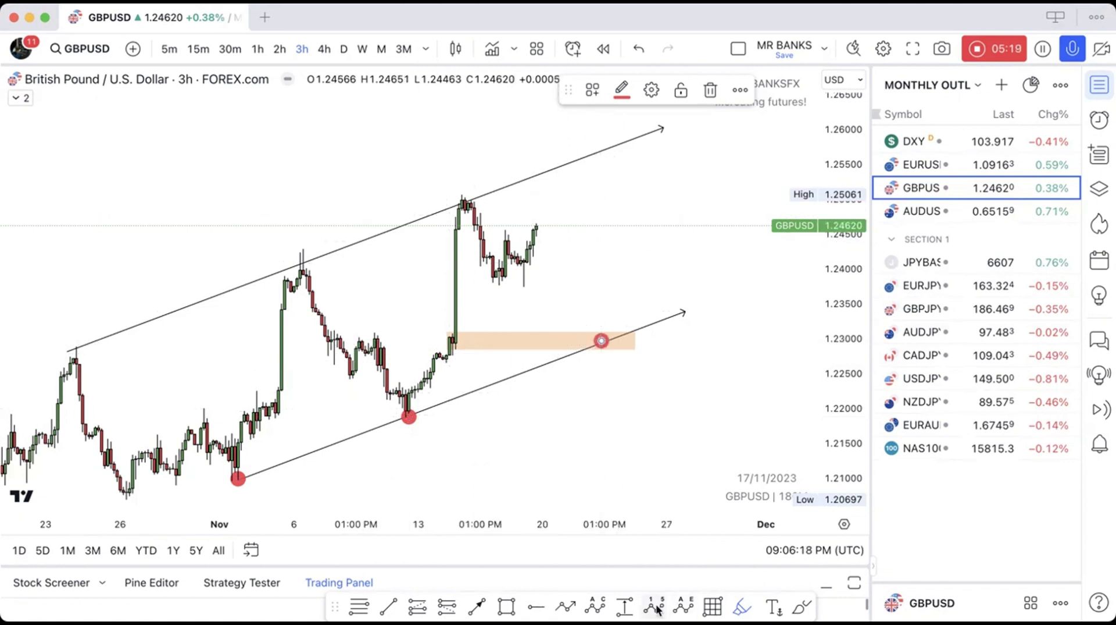
- Sketch a zigzag path dipping toward the zone then rallying to the upper line, then open AUDUSD
left_click(573, 607)
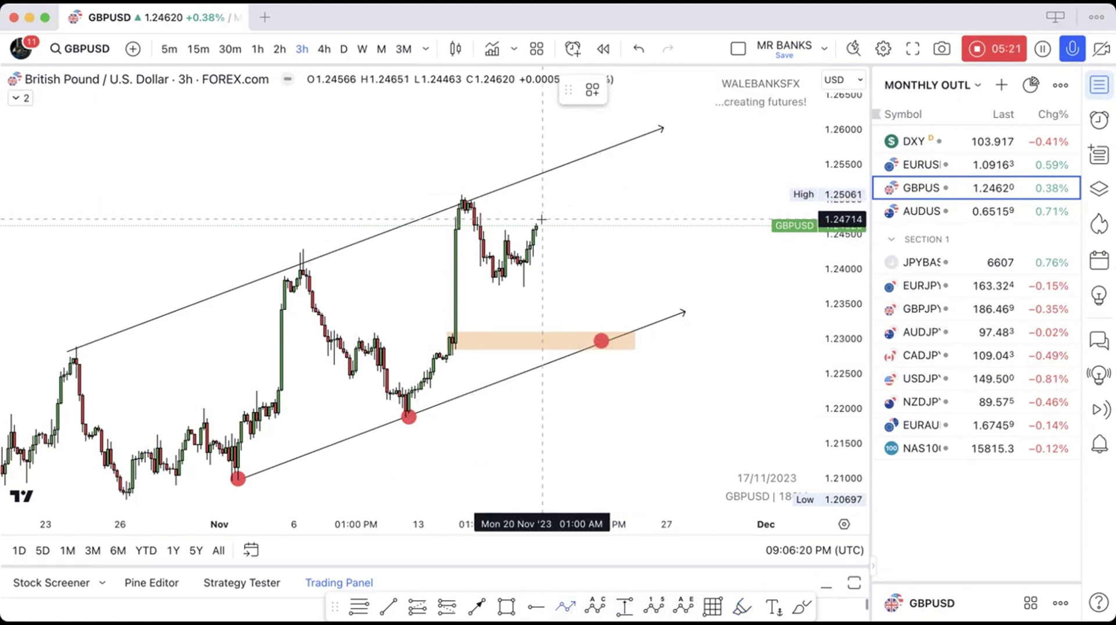
left_click(560, 246)
left_click(584, 287)
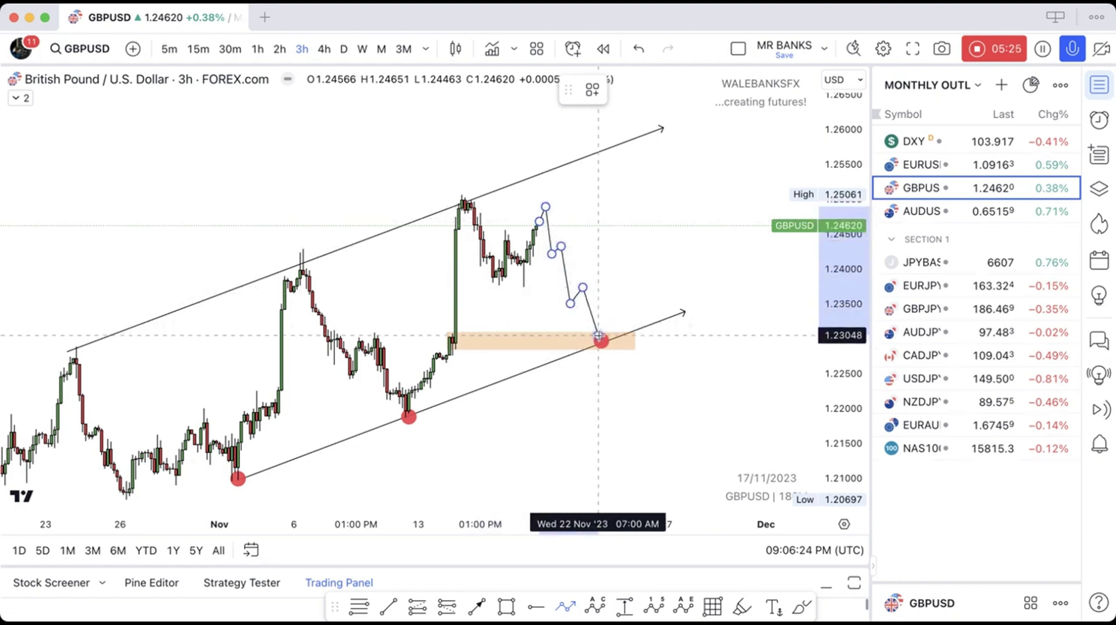
left_click(599, 335)
double_click(664, 141)
left_click(758, 227)
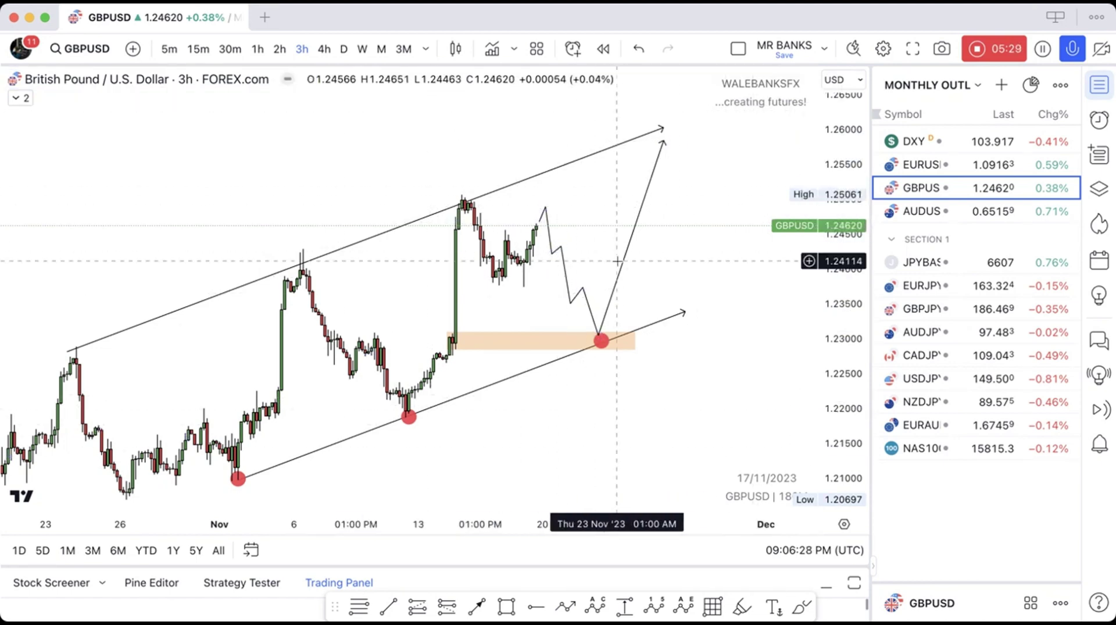
left_click(914, 211)
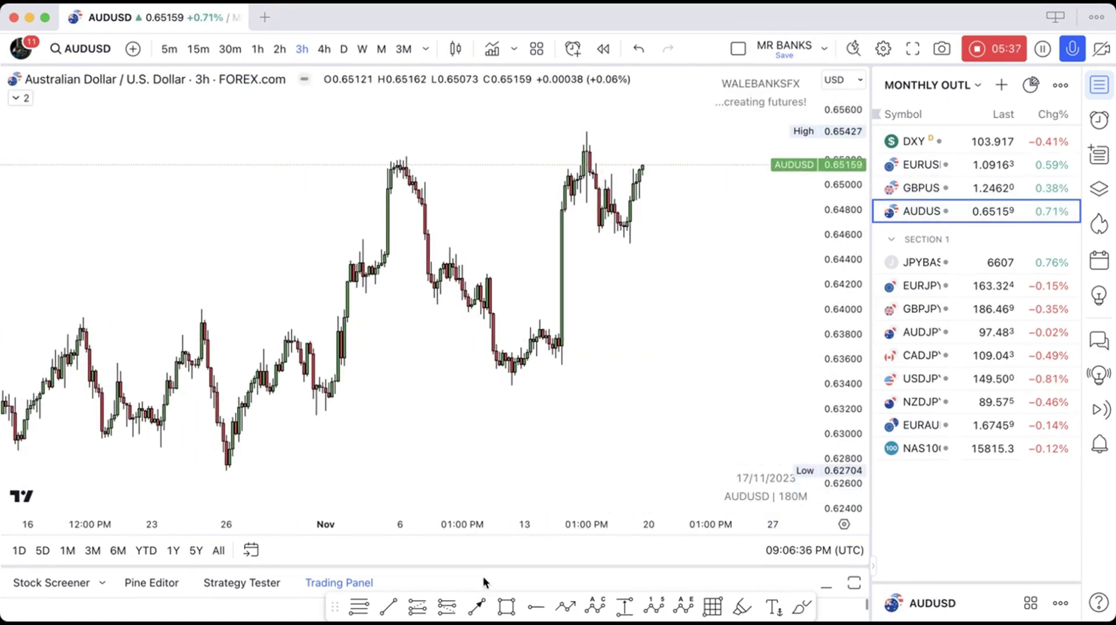
- Draw a rising AUDUSD trend line from the 26 Oct low through the mid-November low
left_click(478, 606)
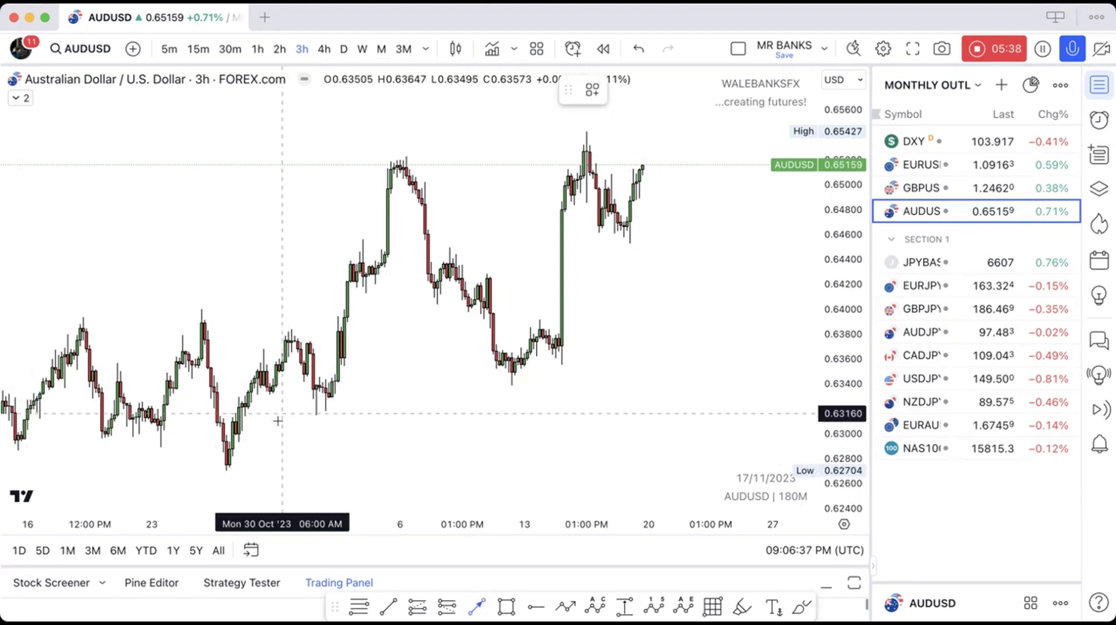
left_click(230, 469)
left_click(780, 294)
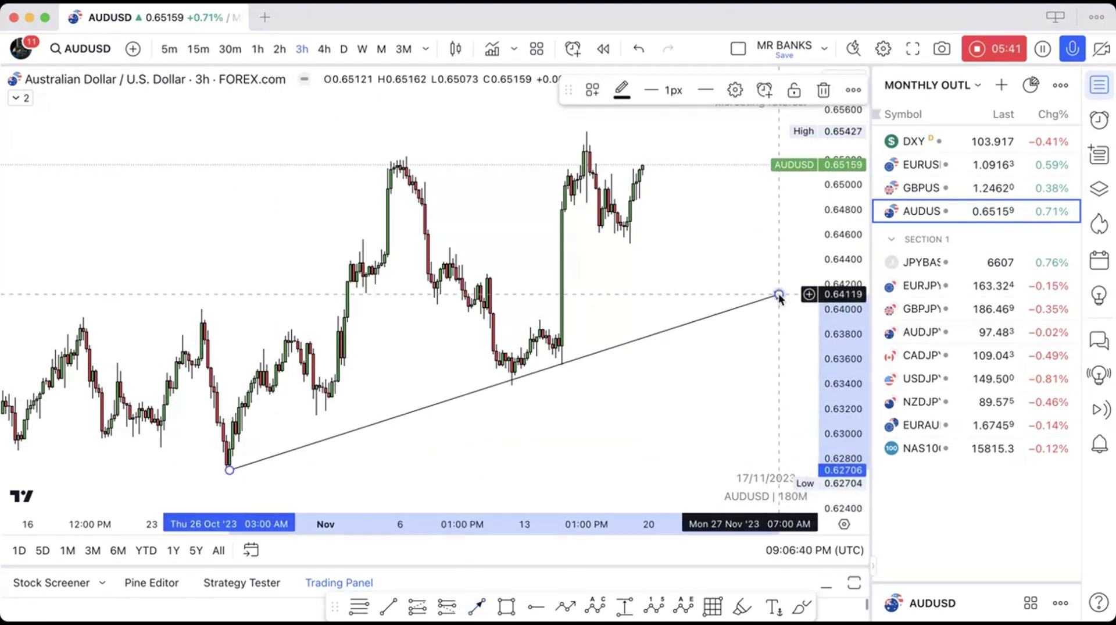
left_click(706, 252)
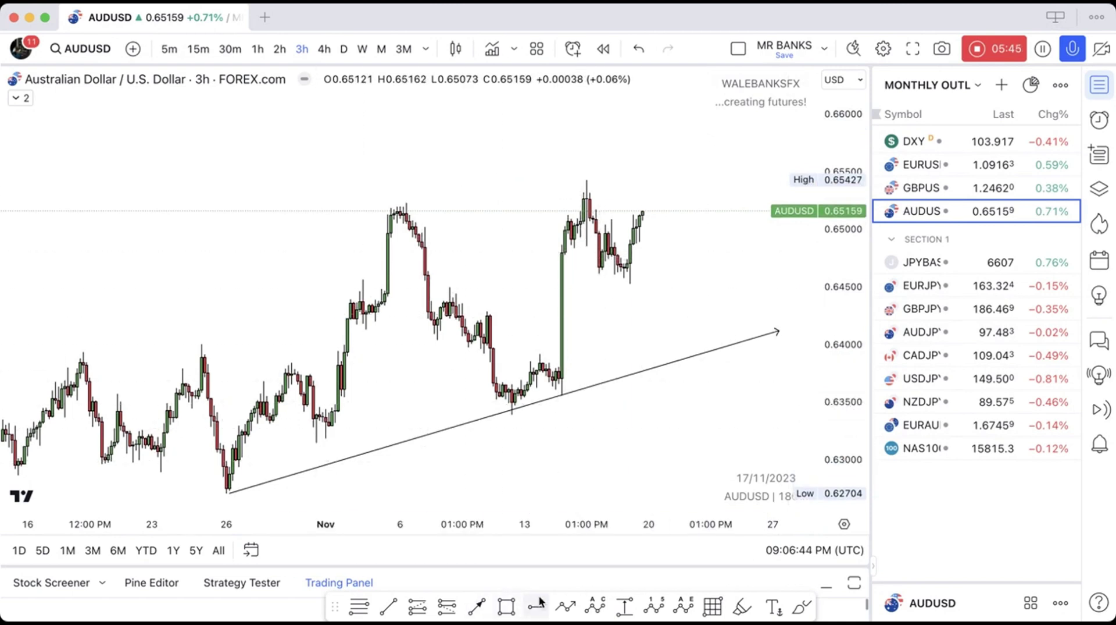
left_click(226, 493)
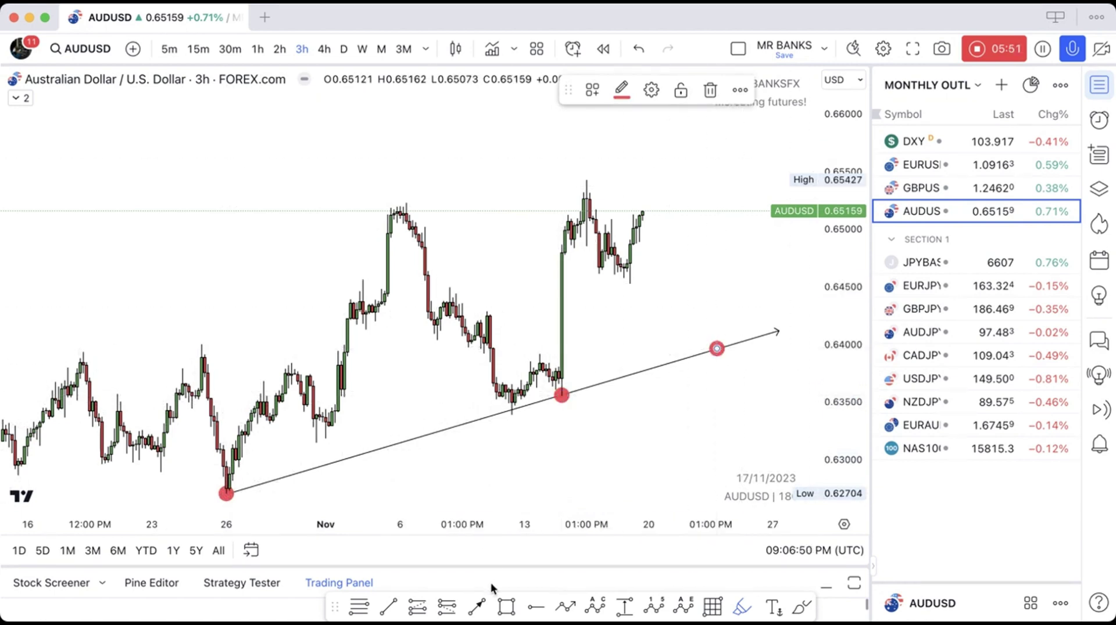
- Shade a rectangle zone around 0.6390 above the trend line
left_click(507, 604)
mouse_move(537, 348)
left_mouse_down()
mouse_move(736, 378)
mouse_move(745, 339)
left_mouse_up()
left_click(640, 291)
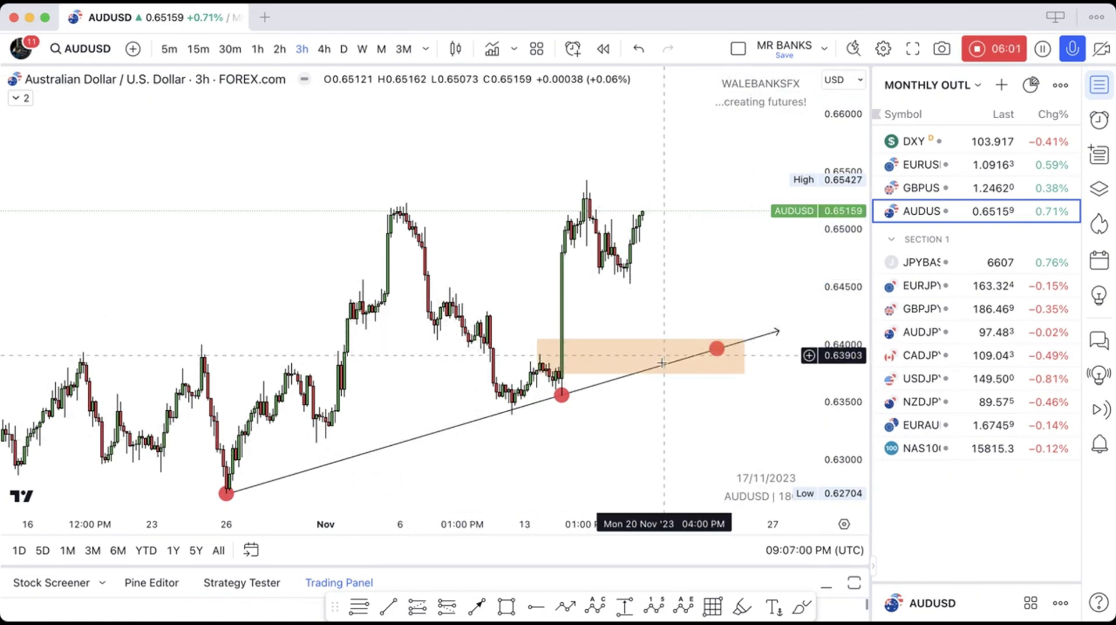
- Add Fibonacci retracement levels from the 14 Nov low to the swing high
left_click(360, 607)
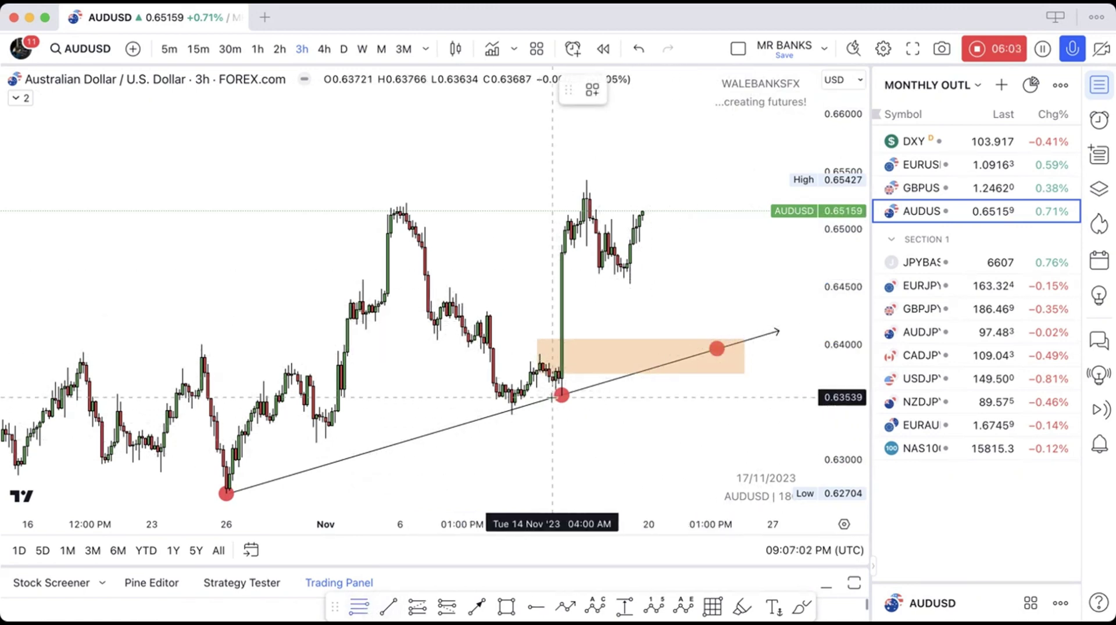
left_click(549, 396)
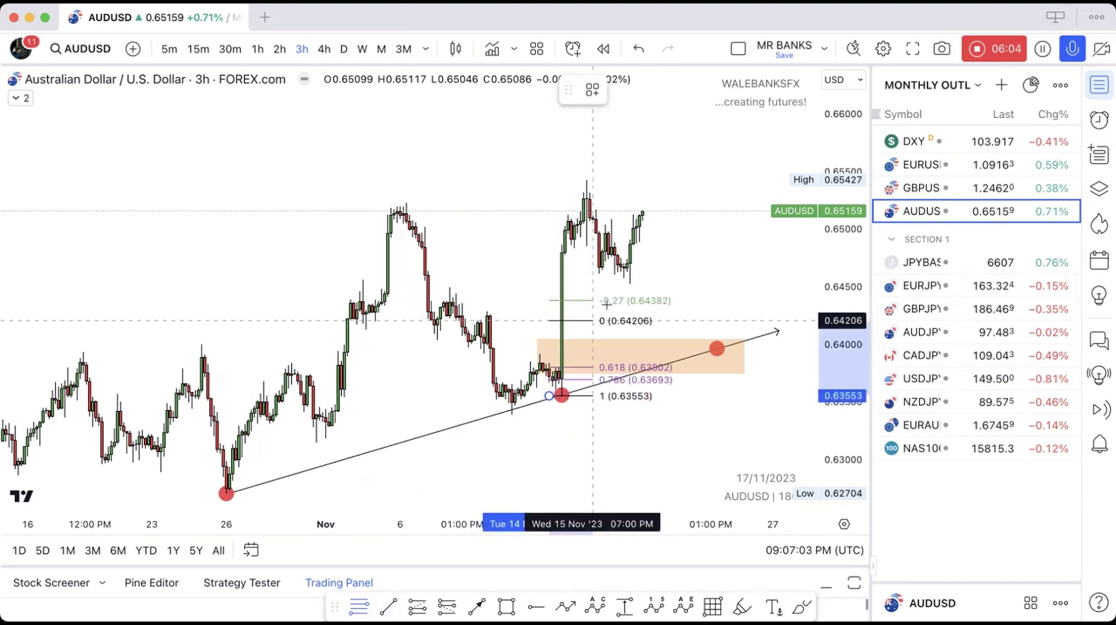
left_click(731, 180)
left_click(680, 243)
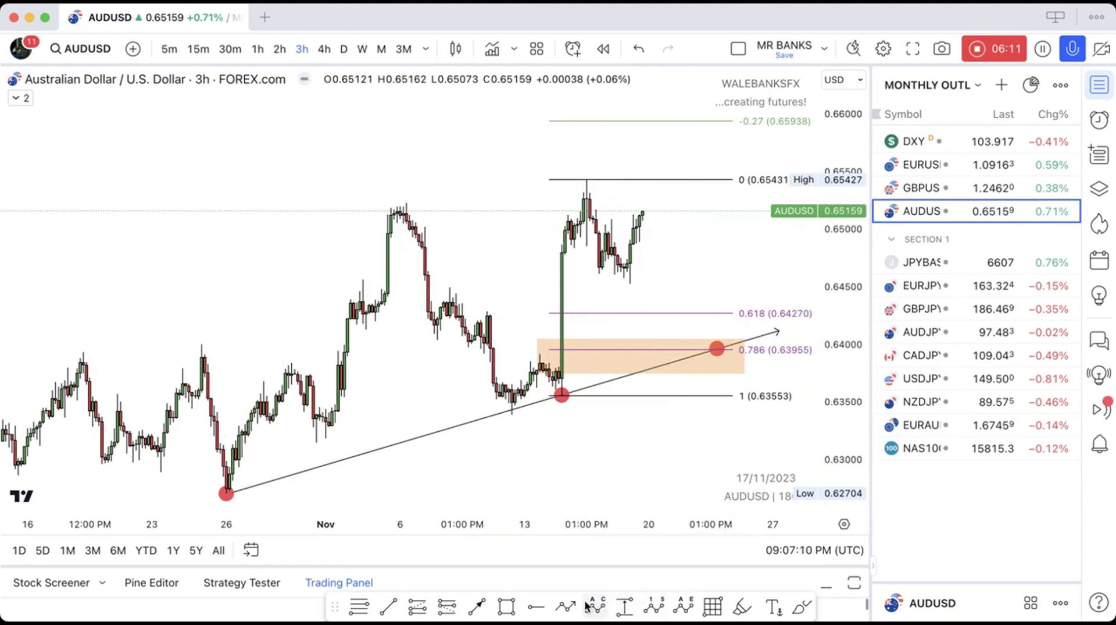
- Draw a dotted horizontal line at the recent swing low near 0.6451
left_click(562, 608)
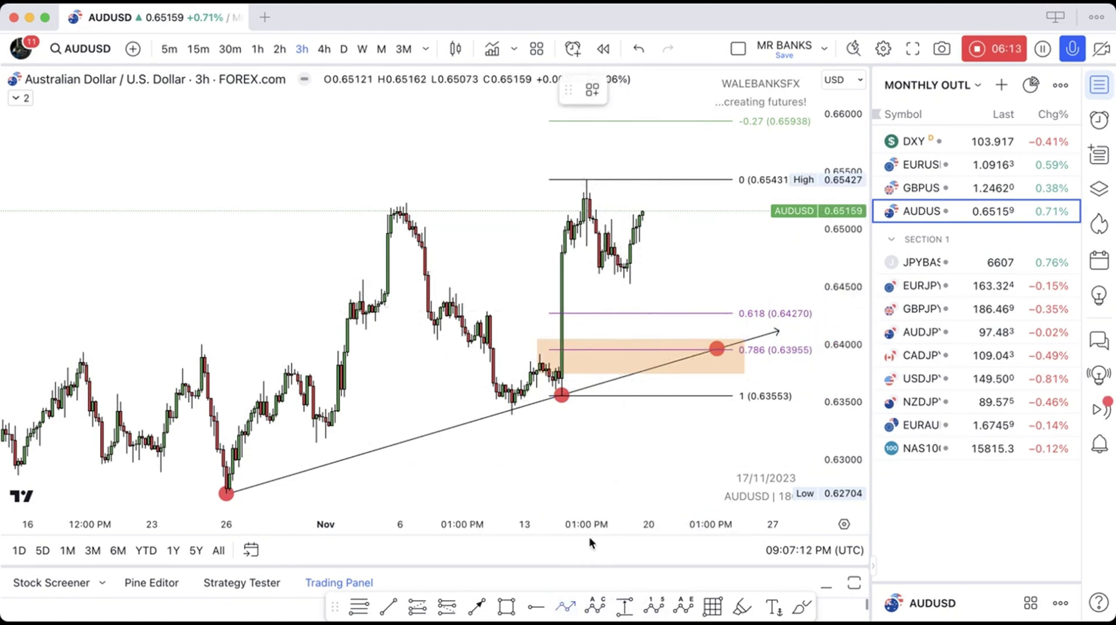
left_click(388, 610)
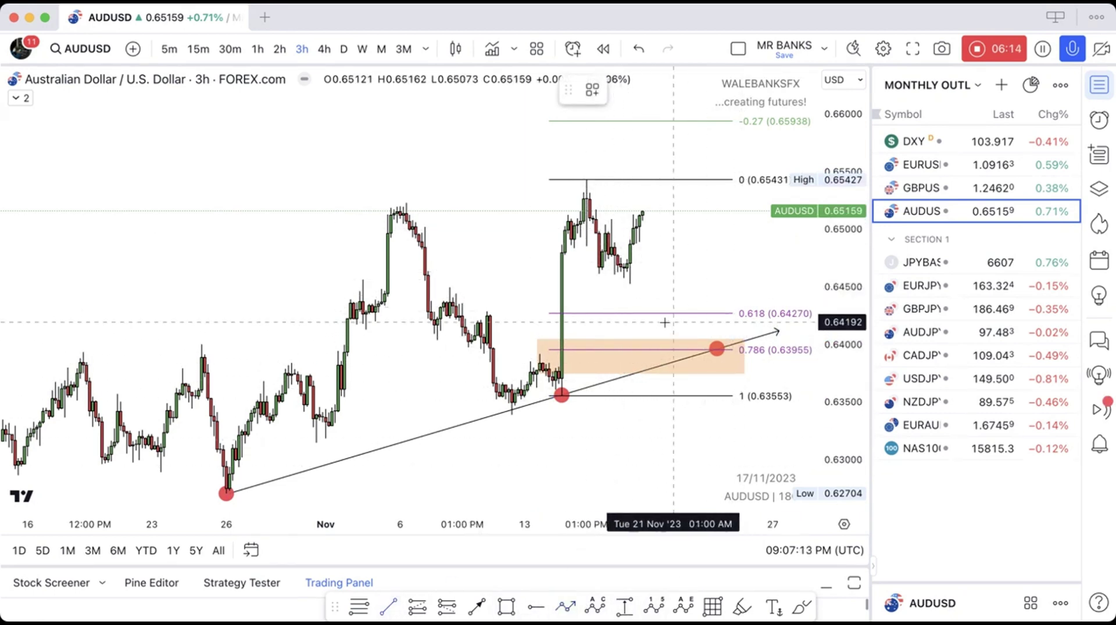
left_click(567, 283)
left_click(690, 284)
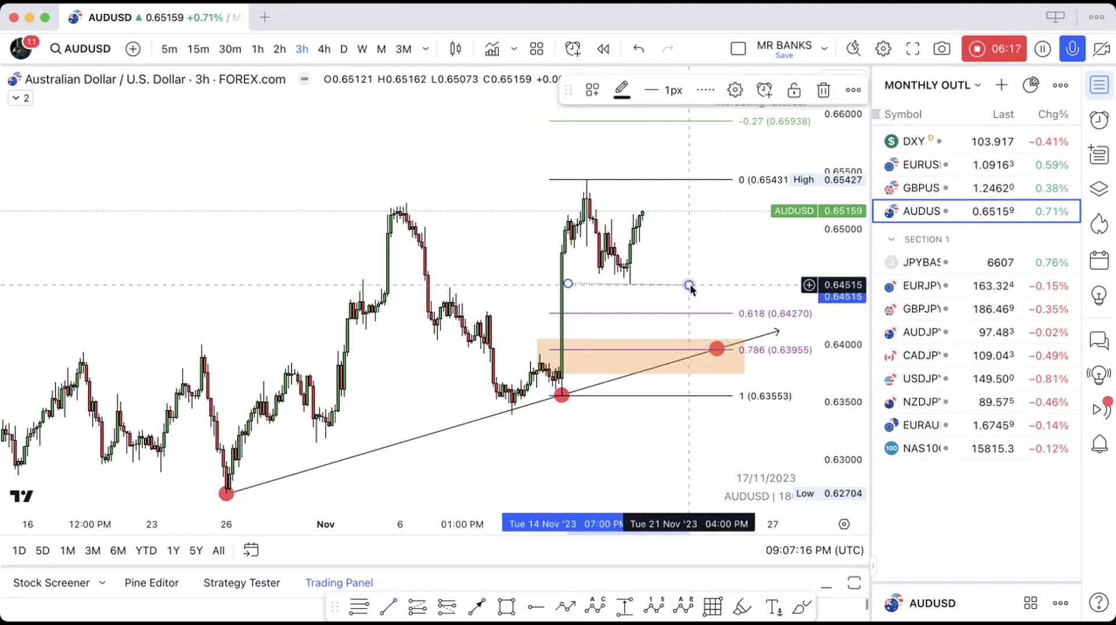
- Project a zigzag path dipping to about 0.640, then rallying to the -0.27 level at 0.6594
left_click(568, 607)
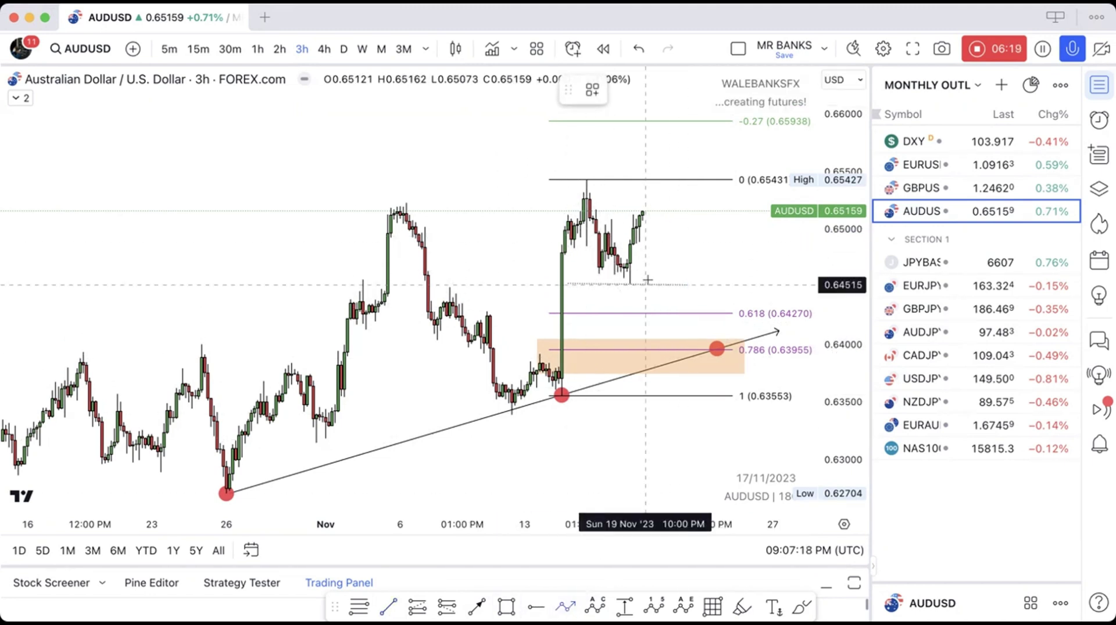
left_click(652, 223)
left_click(686, 340)
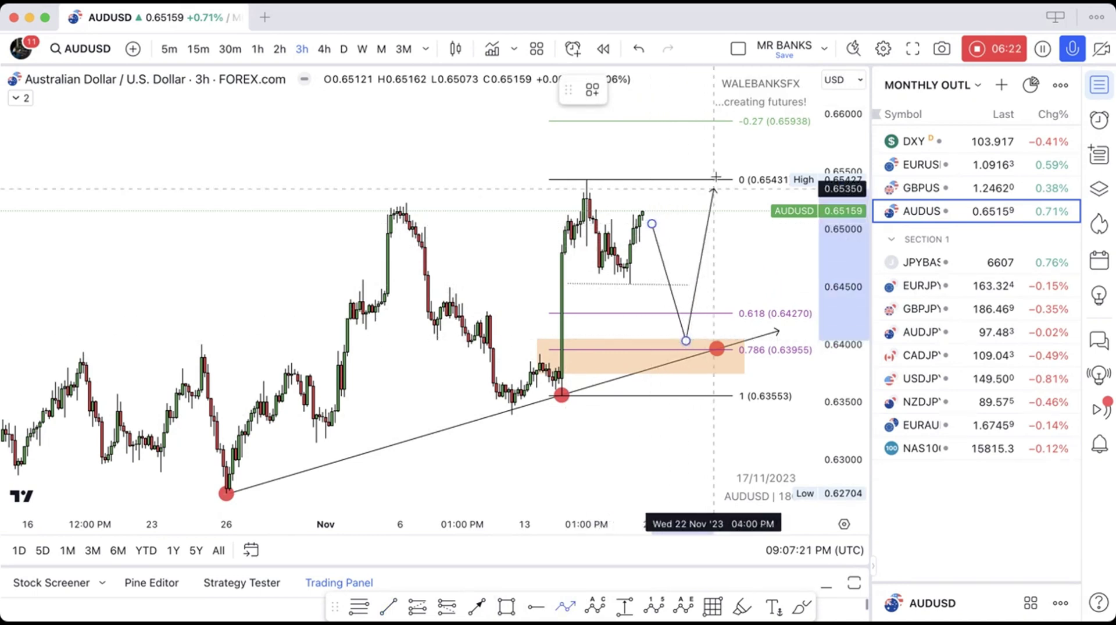
double_click(723, 121)
left_click_drag(461, 169, 419, 169)
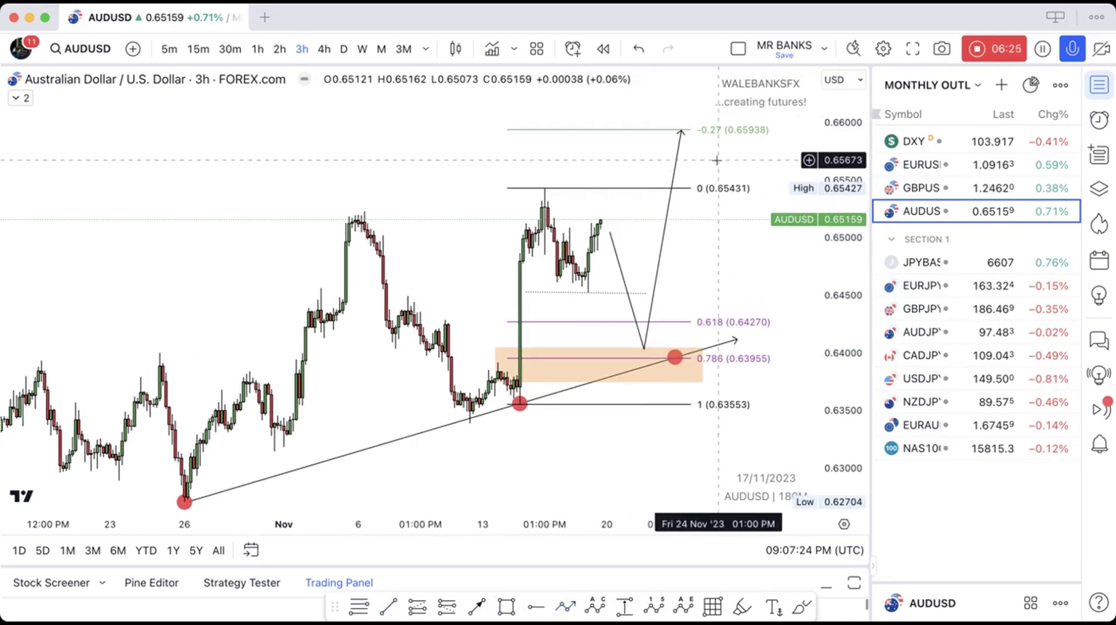